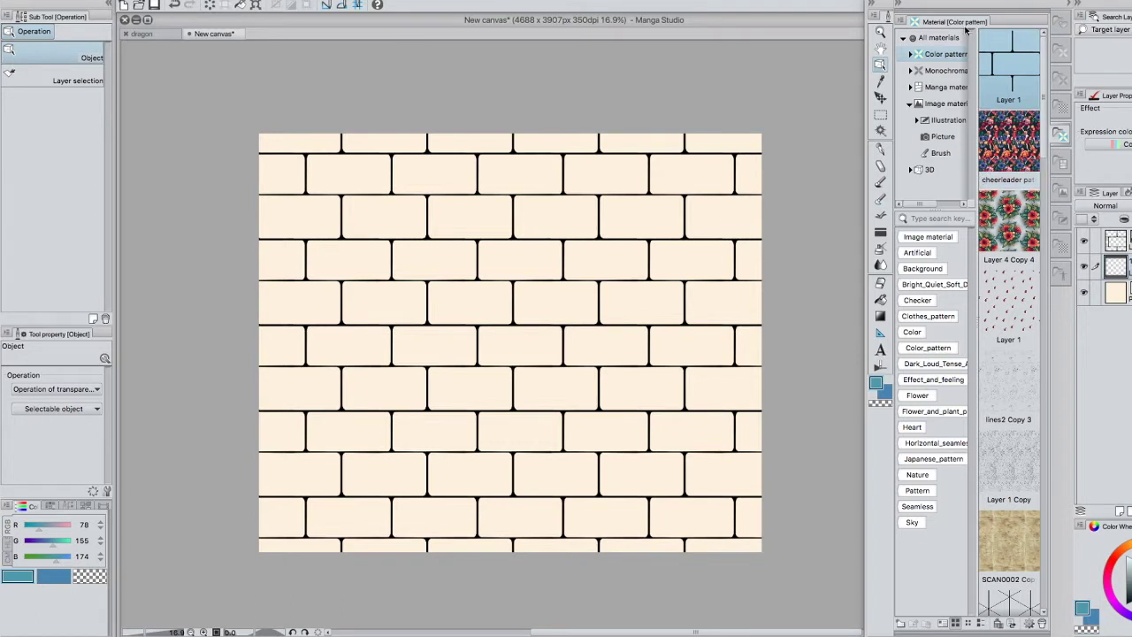
Collapse and reopen the material palette, and browse the monochromatic pattern materials for the Lapped circle pattern
left_click(900, 7)
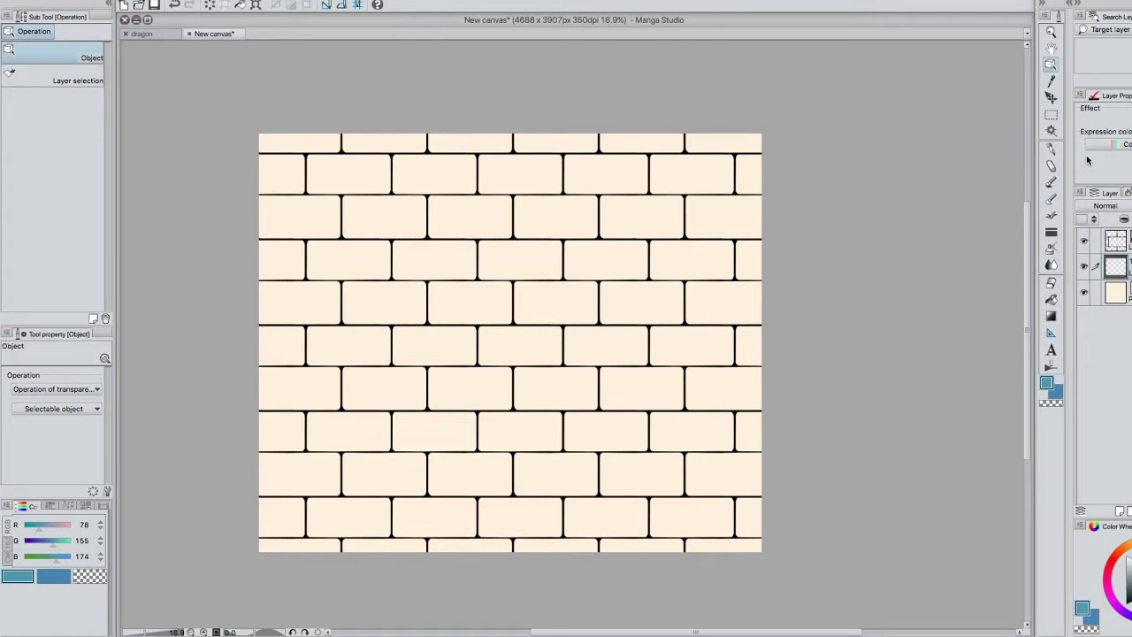
left_click(1070, 4)
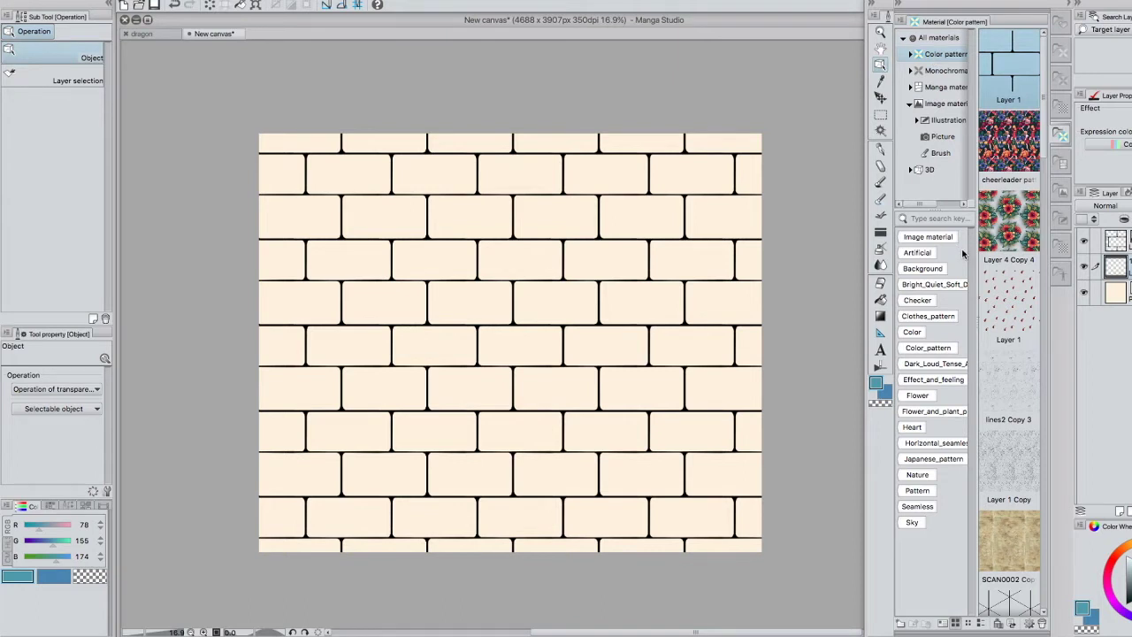
left_click(943, 70)
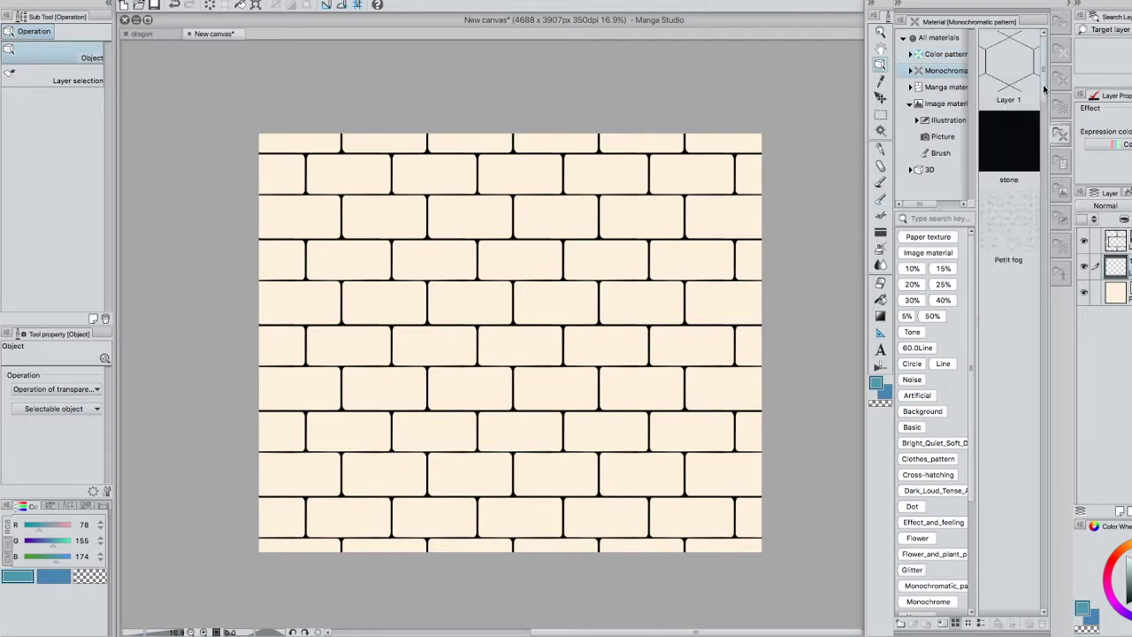
scroll(1017, 266, "down", 10)
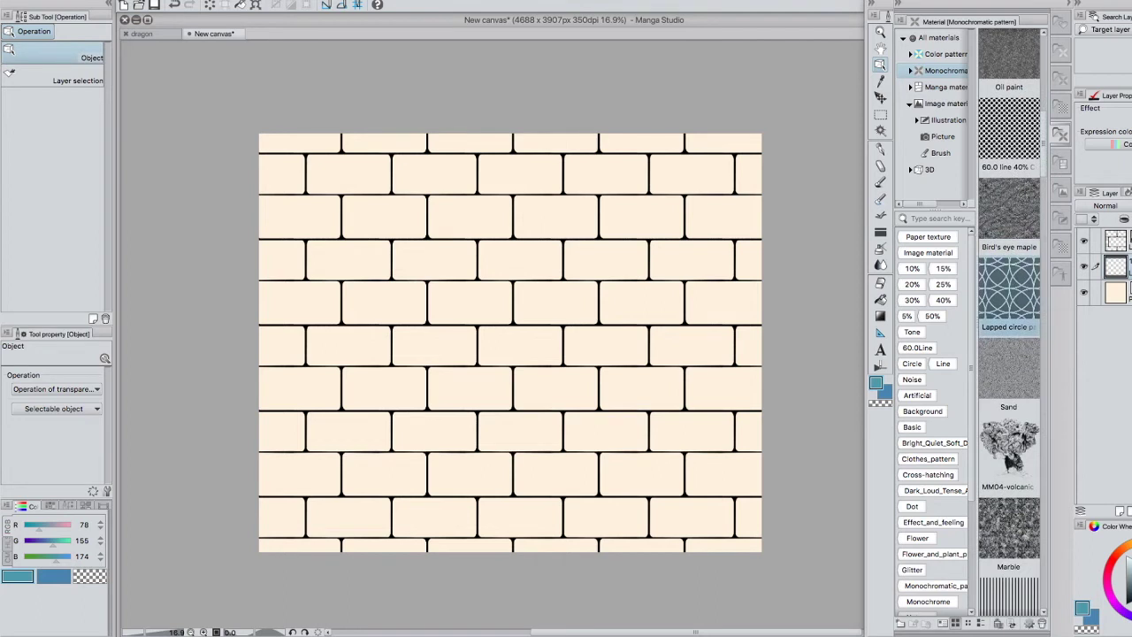
Delete the brick pattern layer and place the Lapped circle pattern material on the canvas
left_click(1117, 241)
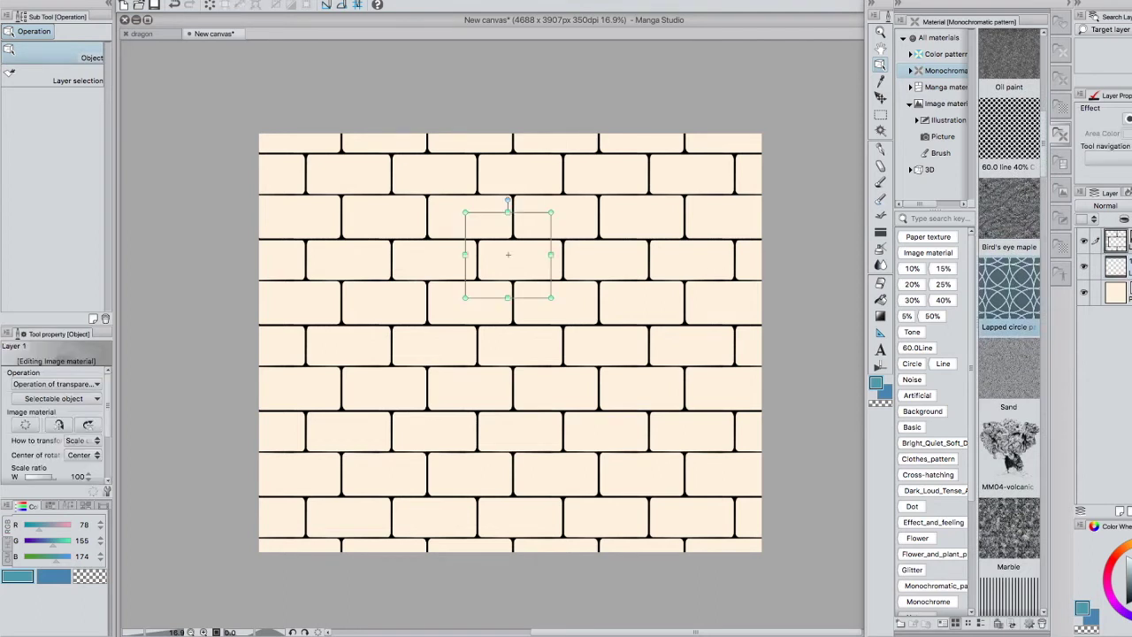
key("Delete")
left_click_drag(1013, 308, 473, 330)
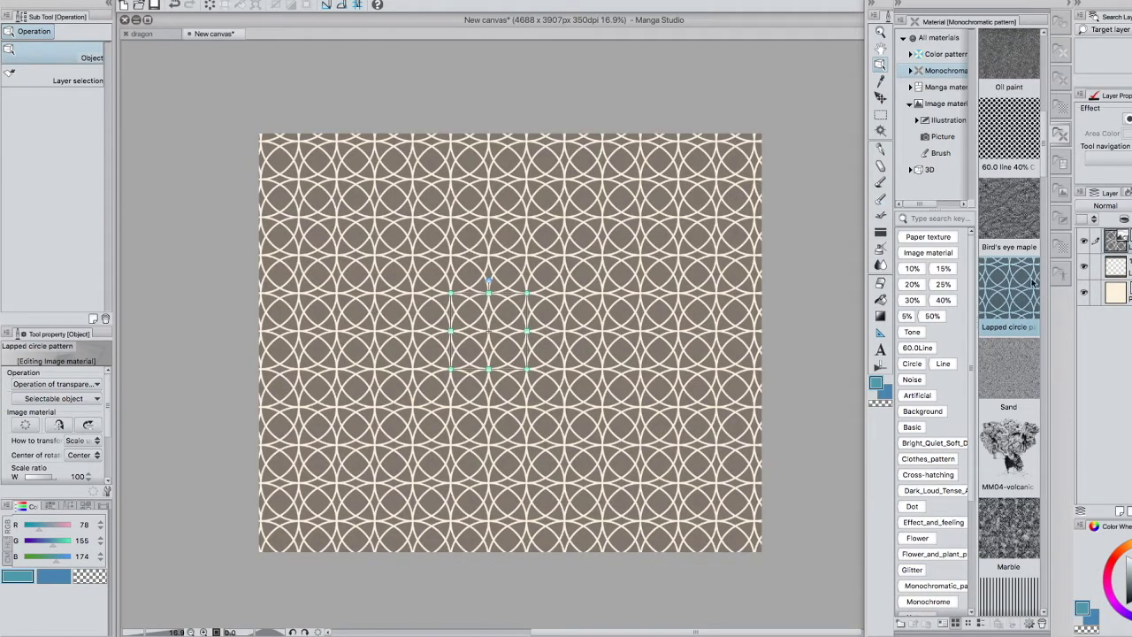
Delete the Lapped circle pattern from the material library, and undo its placement so the brick pattern layer is restored
left_click(1043, 623)
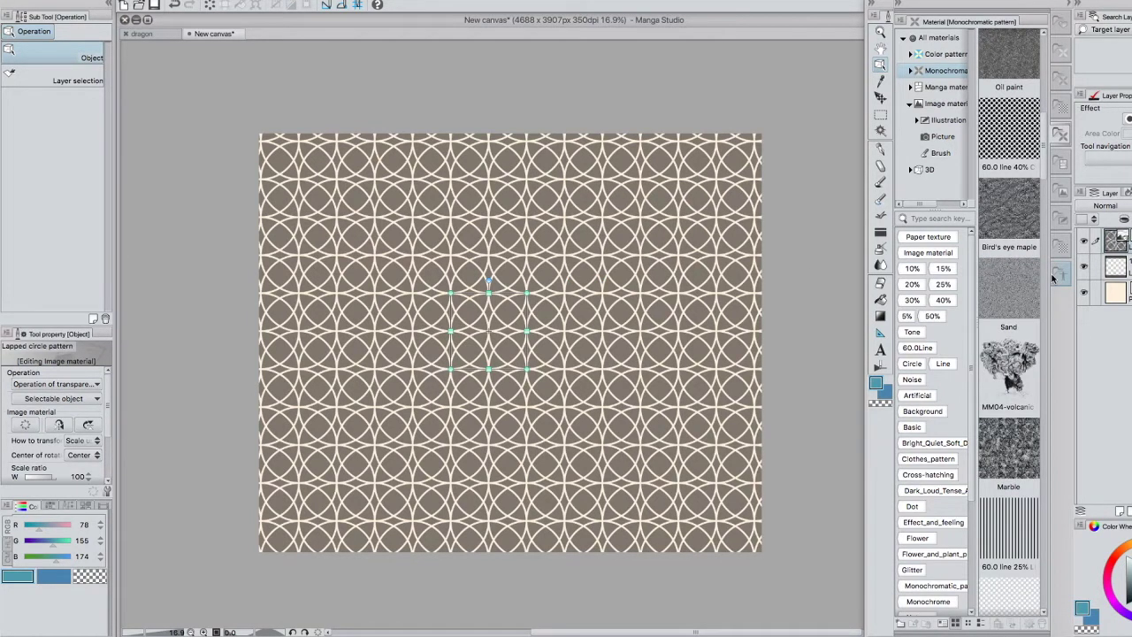
key("super+z")
key("super+z")
left_click(1124, 266)
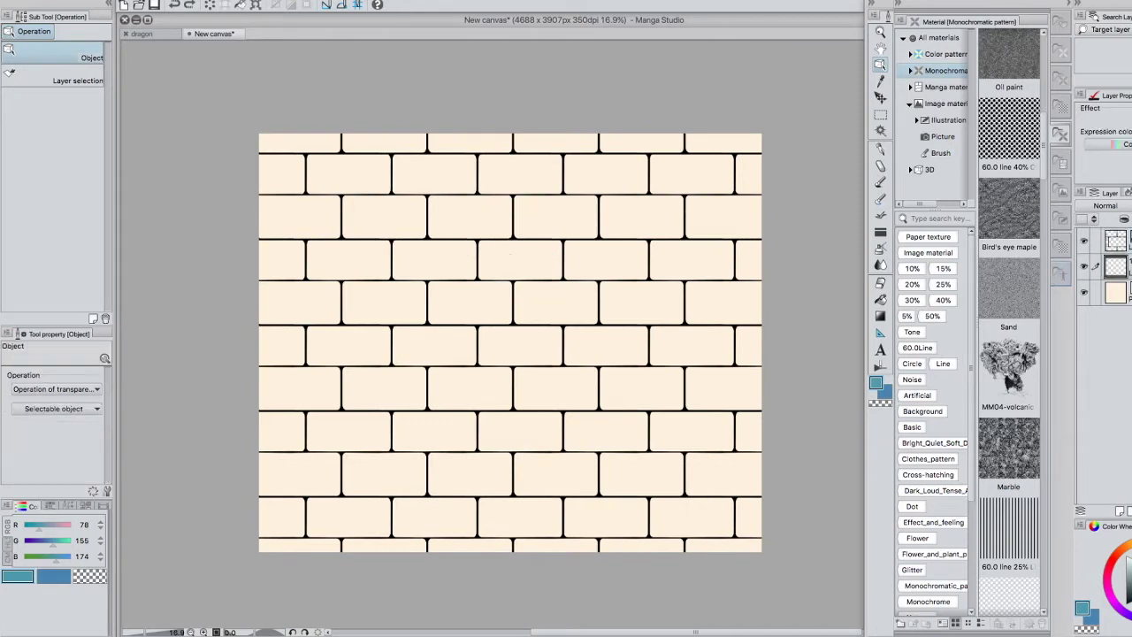
left_click_drag(846, 324, 850, 327)
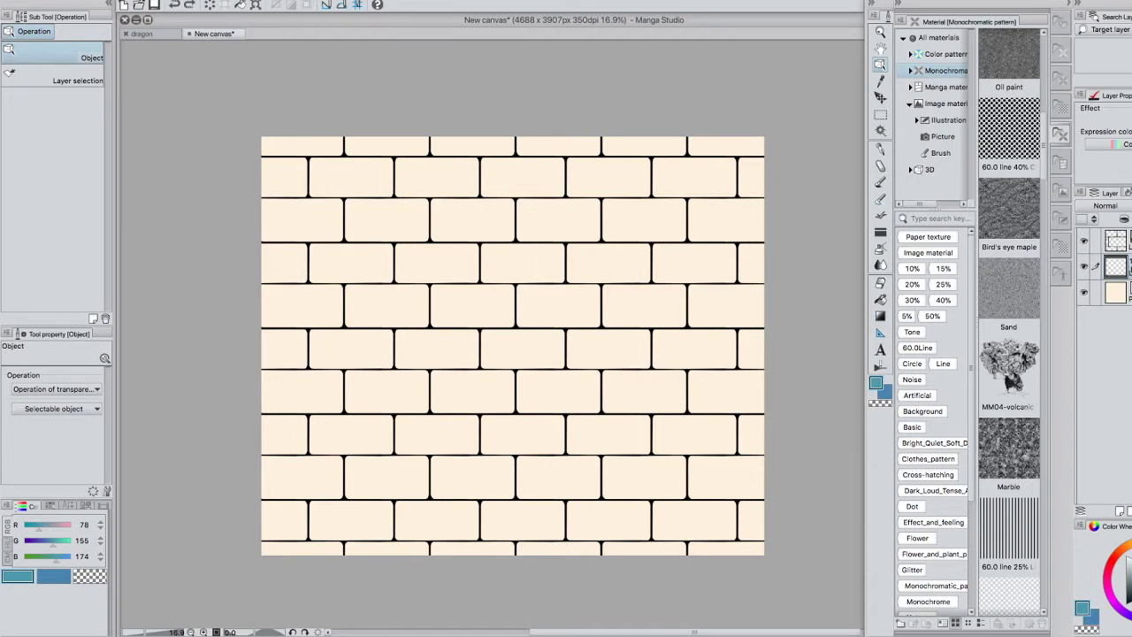
Hide the brick pattern layer and set up the Chalk pencil with brush size 100 and black as the drawing color
left_click(881, 166)
left_click(1084, 239)
key("bracketleft")
key("bracketleft")
key("bracketleft")
key("bracketleft")
key("bracketleft")
key("bracketleft")
key("bracketleft")
key("bracketleft")
key("bracketleft")
key("bracketleft")
key("bracketleft")
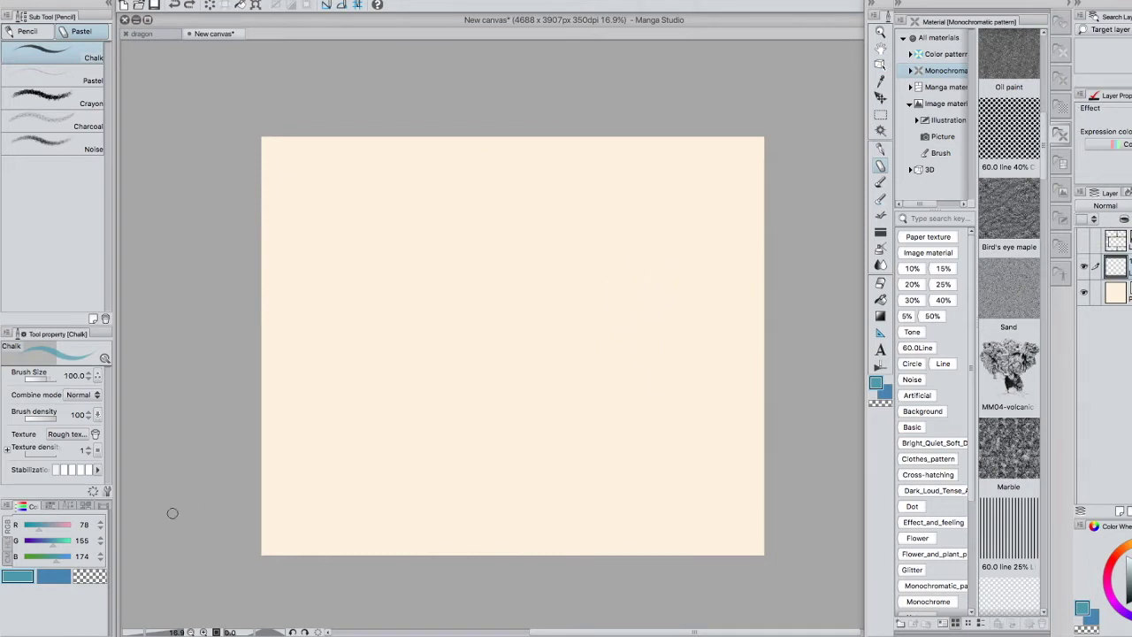
left_click(1091, 617)
left_click(1126, 604)
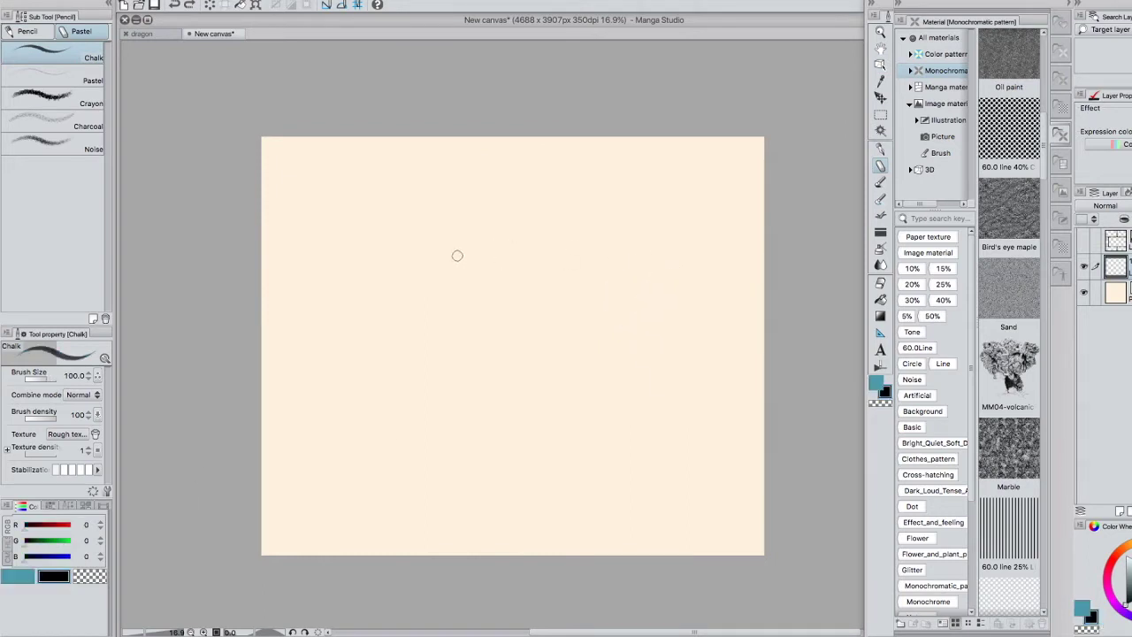
Draw three evenly spaced horizontal black chalk lines across the middle of the blank canvas
left_click_drag(424, 258, 593, 261)
key("ctrl+z")
left_click_drag(421, 258, 603, 258)
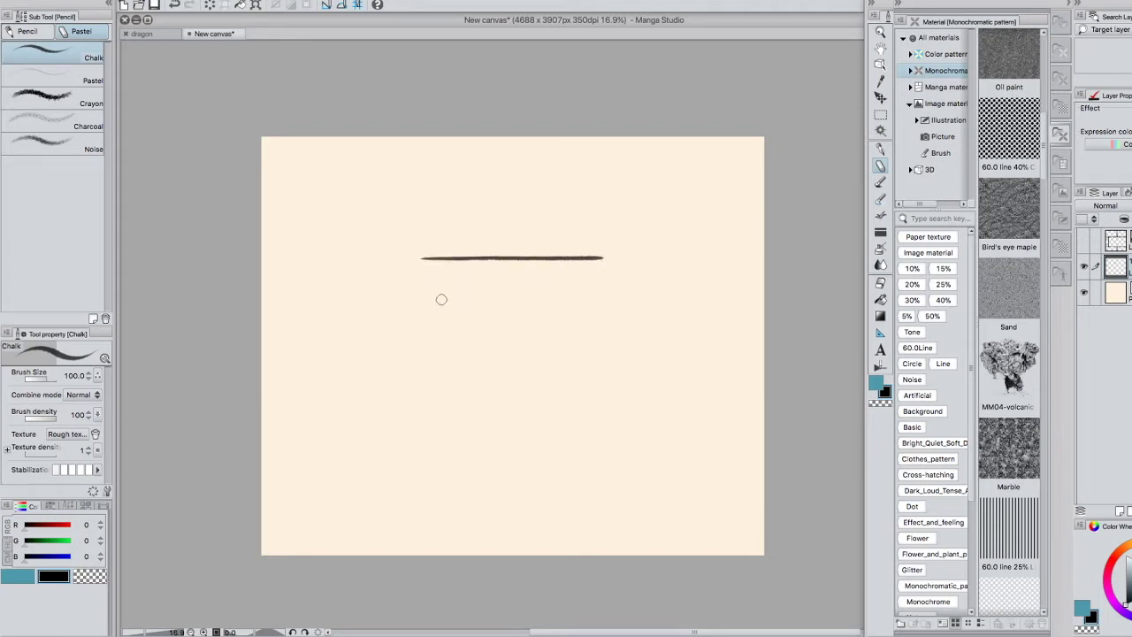
left_click_drag(419, 305, 610, 303)
left_click_drag(421, 348, 612, 348)
Draw staggered vertical brick joints on the horizontal lines and add a fourth horizontal line above them
left_click_drag(499, 259, 500, 301)
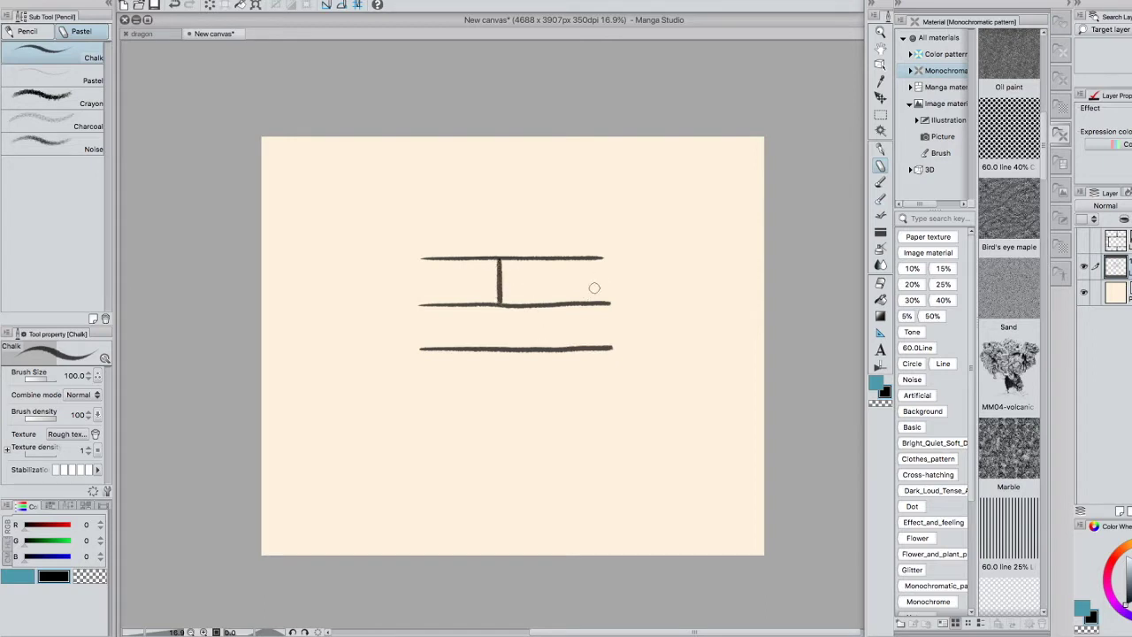
mouse_move(600, 259)
left_mouse_down()
mouse_move(599, 294)
mouse_move(547, 348)
left_mouse_up()
left_click_drag(545, 210, 547, 256)
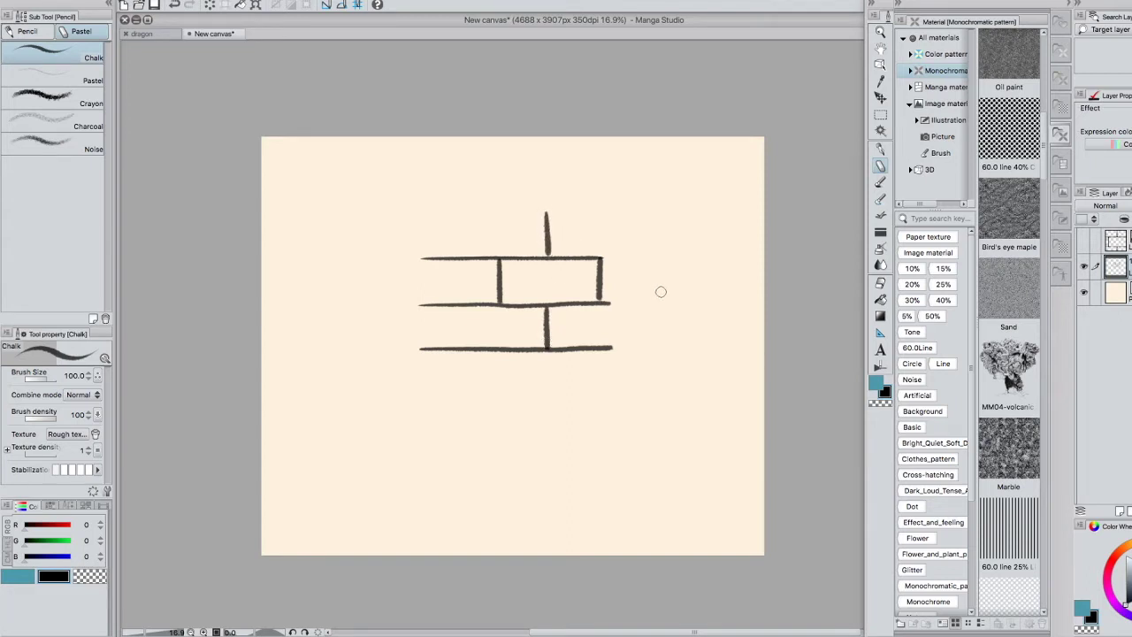
left_click_drag(455, 213, 634, 214)
Extend the horizontal brick lines to the right and add vertical joints to the upper and lower brick rows
left_click_drag(594, 258, 649, 255)
key("ctrl+z")
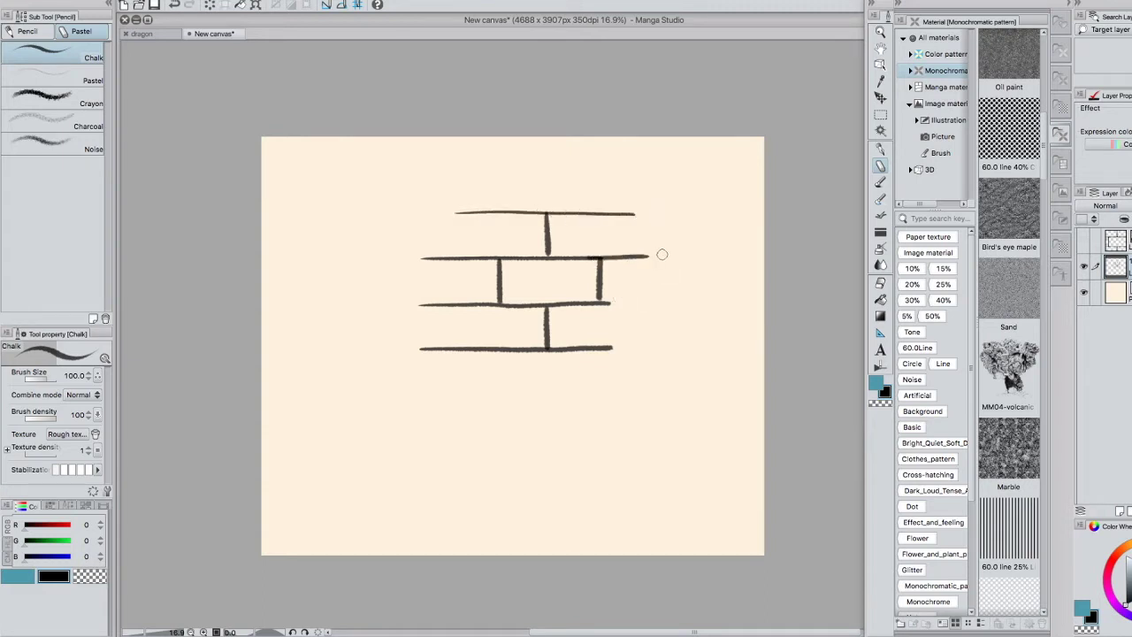
left_click_drag(605, 303, 637, 304)
left_click_drag(607, 347, 618, 347)
left_click_drag(639, 309, 650, 350)
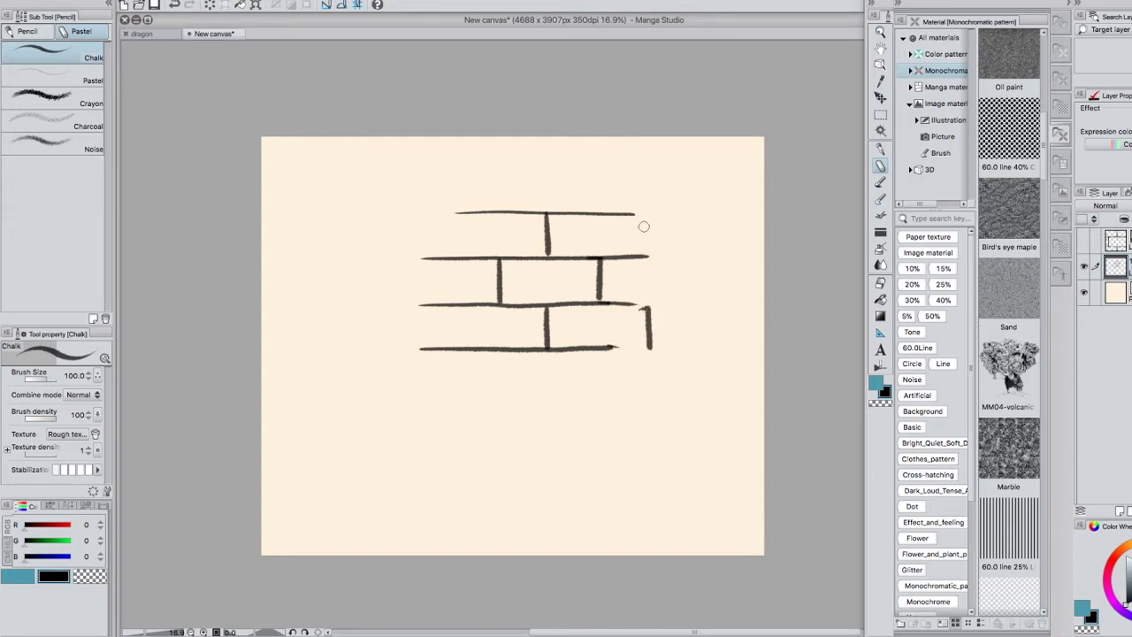
left_click_drag(647, 214, 649, 255)
left_click_drag(736, 254, 731, 257)
left_click_drag(640, 259, 704, 260)
mouse_move(620, 307)
left_mouse_down()
mouse_move(715, 308)
mouse_move(712, 285)
left_mouse_up()
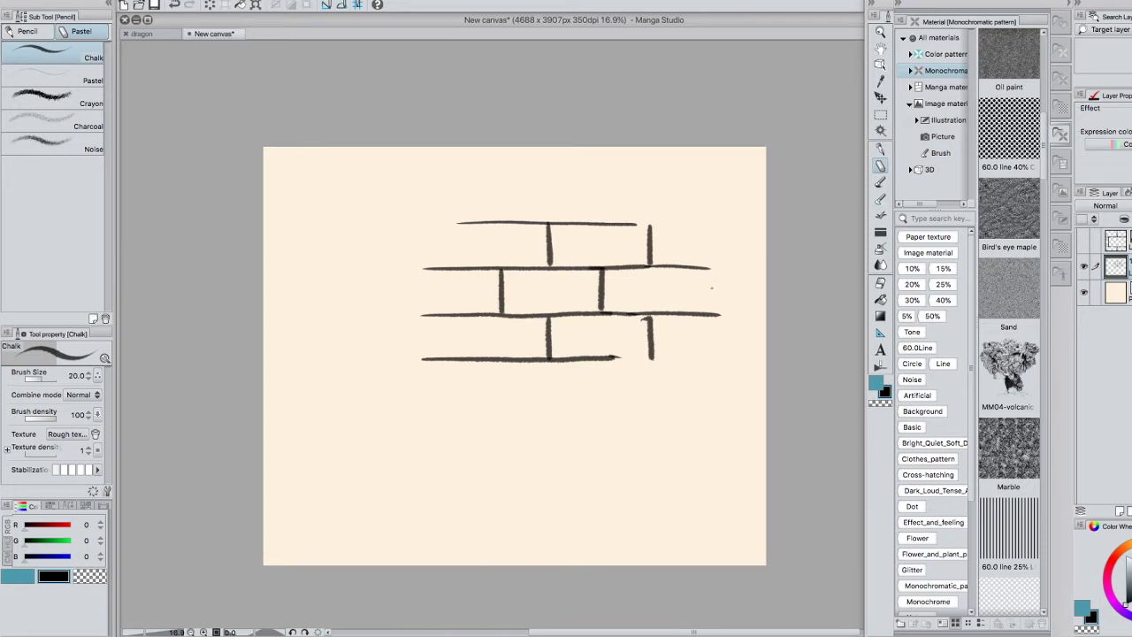
Set the Chalk to brush size 20 in red and add a new layer above the brick drawing
left_click_drag(726, 263, 728, 283)
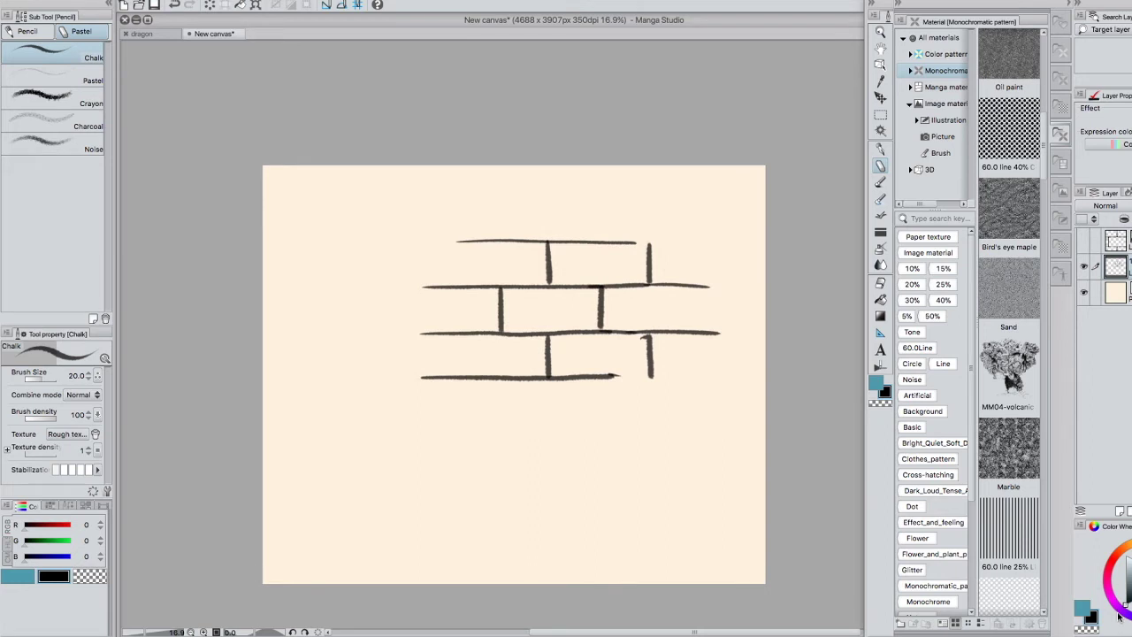
left_click(1118, 510)
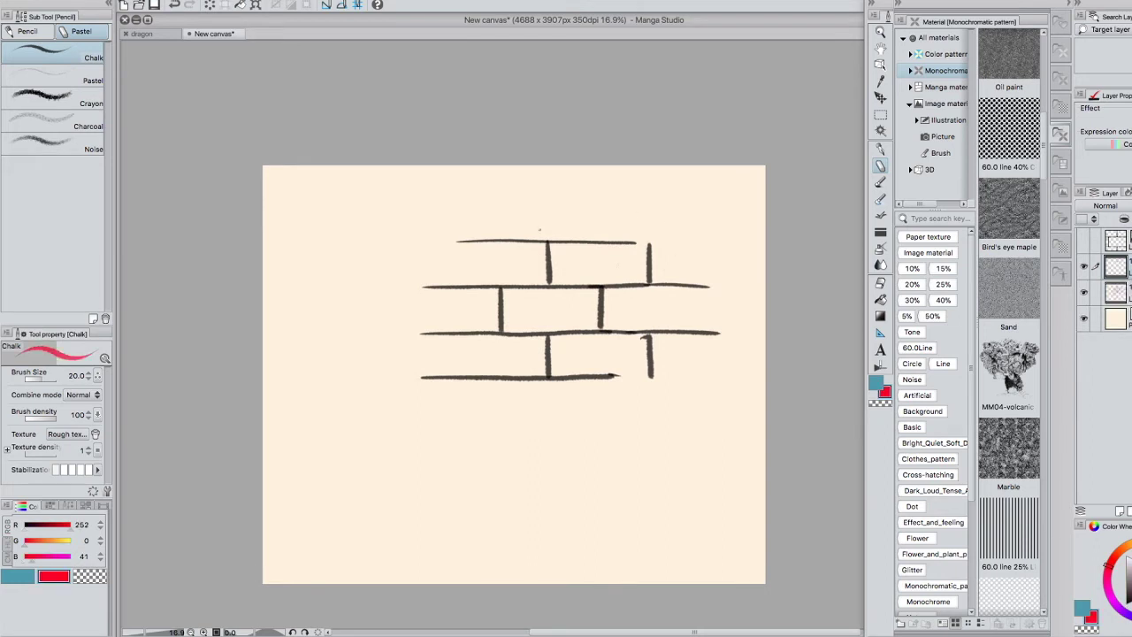
left_click_drag(541, 227, 543, 271)
left_click_drag(544, 321, 540, 366)
left_click_drag(608, 291, 607, 323)
left_click_drag(555, 242, 558, 285)
mouse_move(634, 322)
left_mouse_down()
mouse_move(668, 320)
mouse_move(665, 371)
left_mouse_up()
key("super+z")
key("super+z")
key("ctrl+z")
key("ctrl+z")
Draw a red rectangular frame around the repeating section of the brick drawing, adding a second upper edge below the first row's line
mouse_move(522, 228)
left_mouse_down()
mouse_move(647, 230)
mouse_move(630, 352)
left_mouse_up()
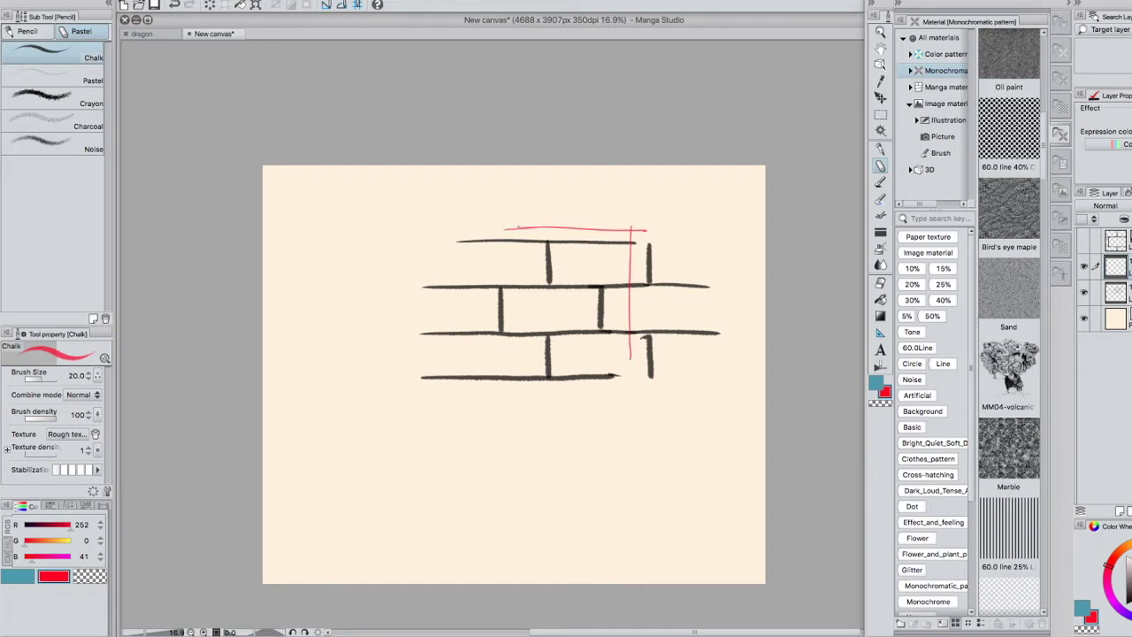
key("ctrl+z")
left_click_drag(510, 228, 510, 364)
left_click_drag(511, 352, 631, 352)
mouse_move(511, 250)
left_mouse_down()
mouse_move(635, 252)
mouse_move(525, 250)
mouse_move(630, 251)
left_mouse_up()
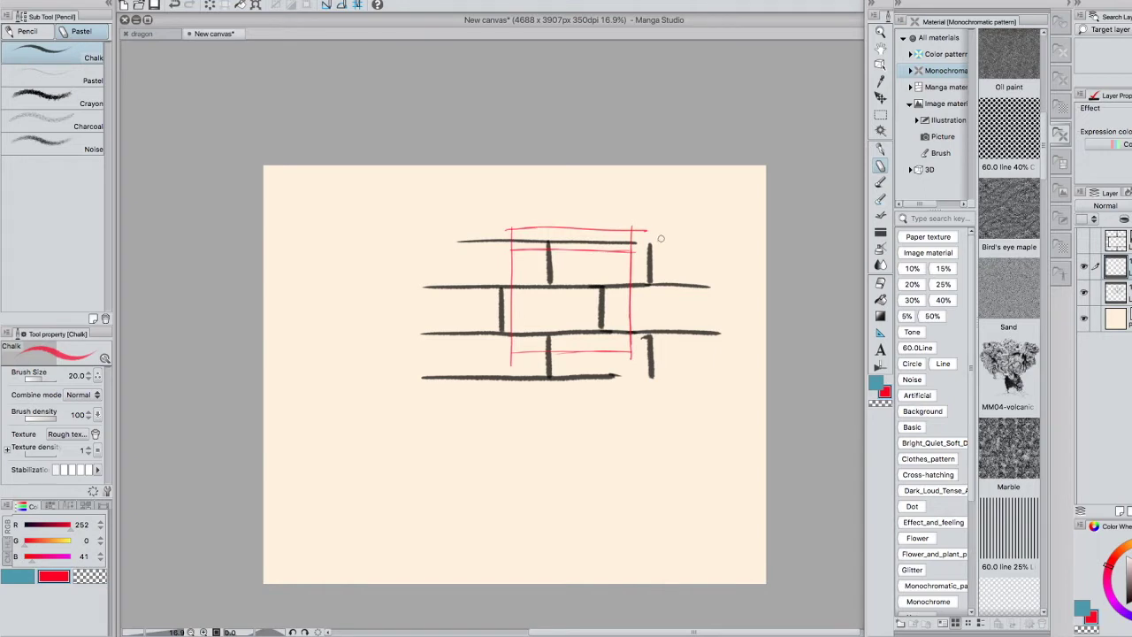
Erase the excess red lines above the frame's upper edge and retrace its upper and lower edges
mouse_move(659, 227)
left_mouse_down()
mouse_move(492, 223)
mouse_move(514, 363)
left_mouse_up()
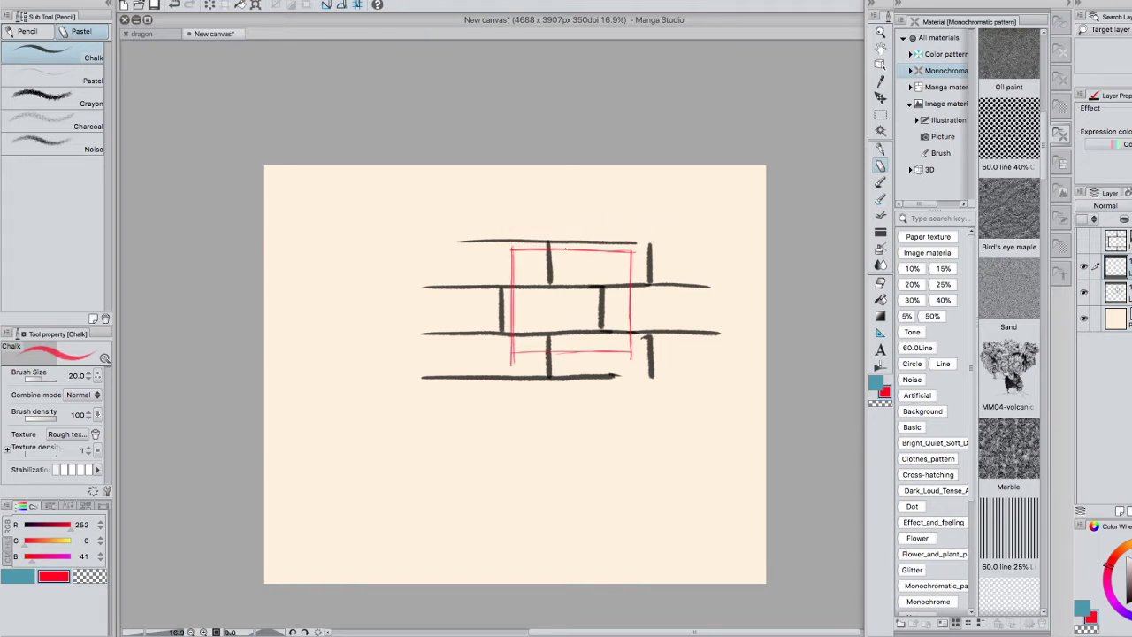
left_click_drag(579, 250, 633, 250)
left_click_drag(522, 351, 617, 347)
key("super+z")
left_click_drag(511, 352, 630, 351)
left_click_drag(675, 306, 667, 309)
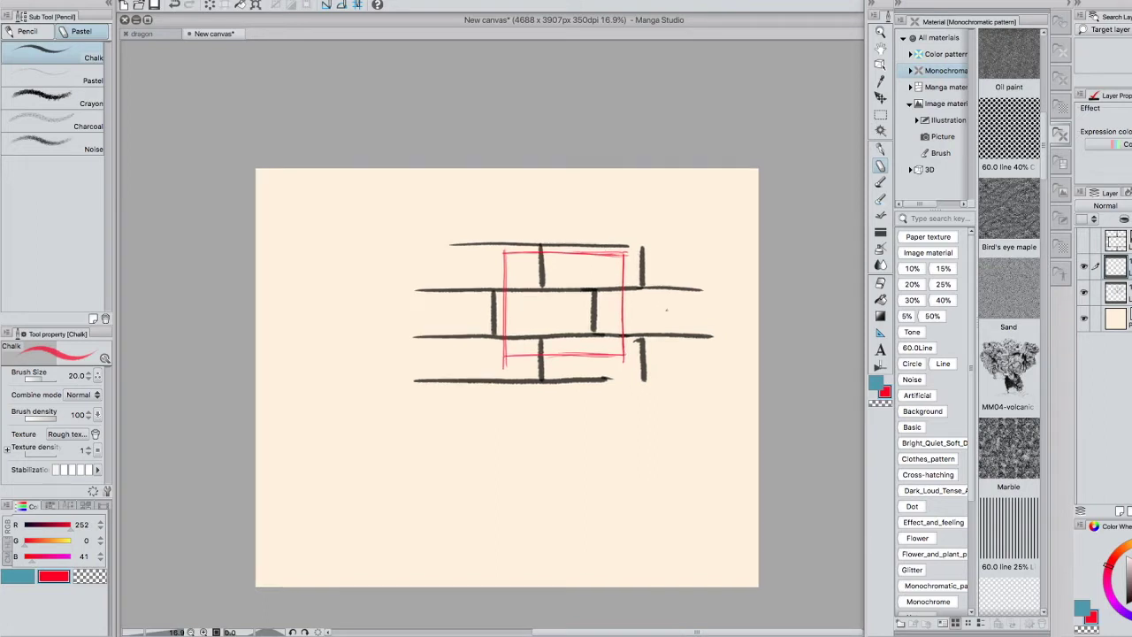
On the brick drawing layer, select the area inside the red frame with the rectangle marquee and paste copies onto two new layers
left_click(1120, 292)
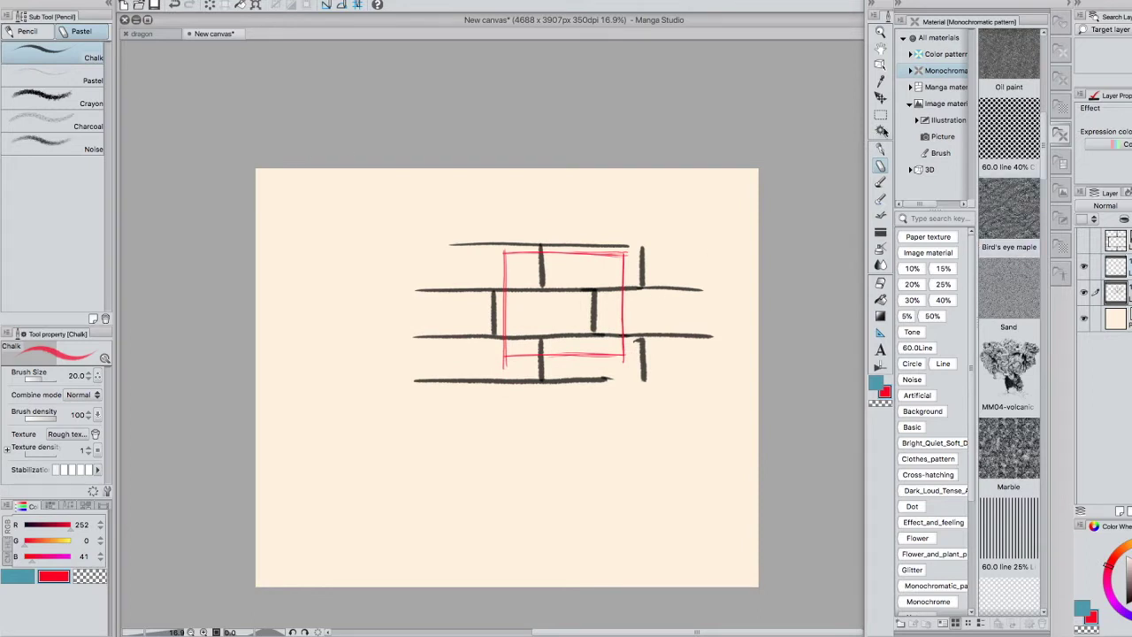
key("m")
left_click_drag(504, 251, 623, 355)
left_click_drag(505, 252, 624, 357)
key("super+c")
key("super+v")
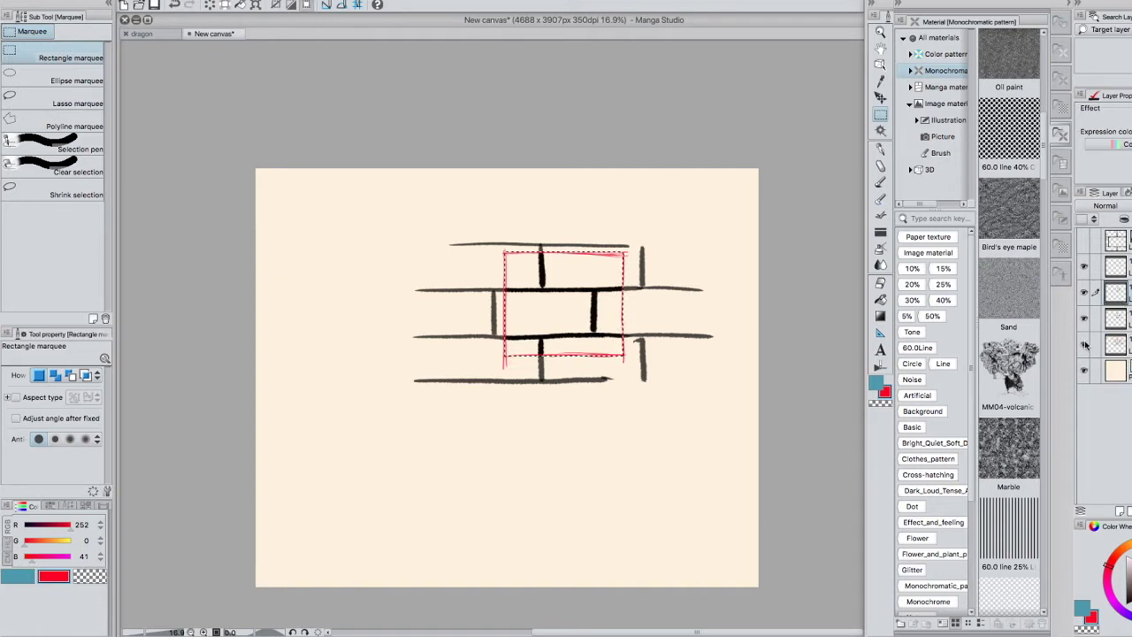
Hide the original brick drawing and line up a pasted tile copy beside and below the framed tile to test the repeat
left_click(1085, 345)
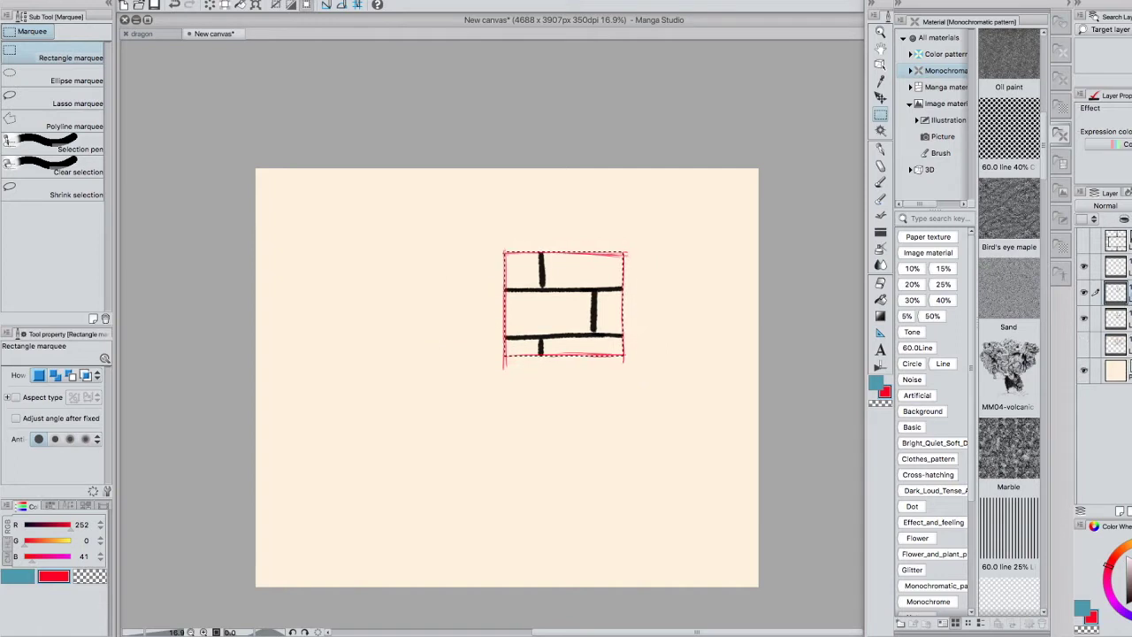
key("k")
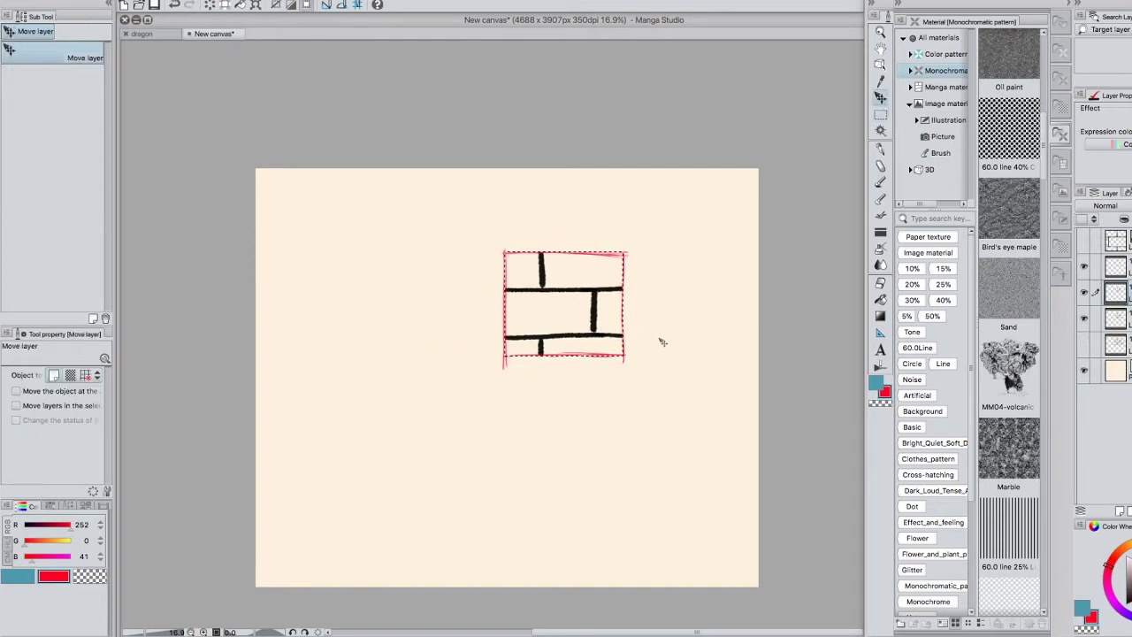
left_click_drag(683, 340, 774, 340)
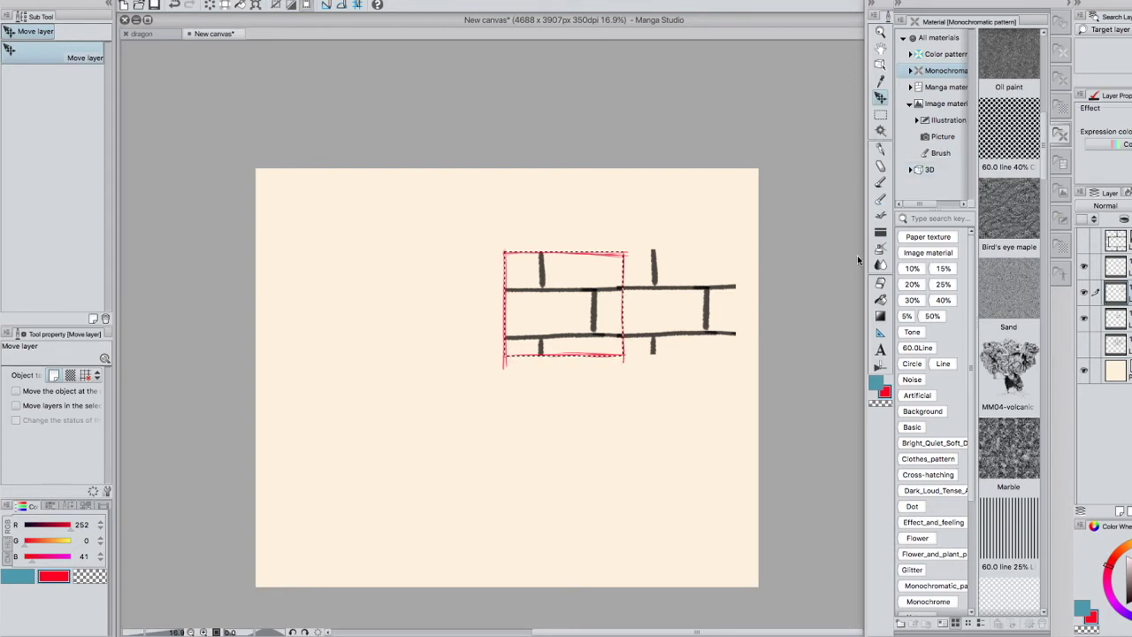
left_click_drag(690, 323, 593, 435)
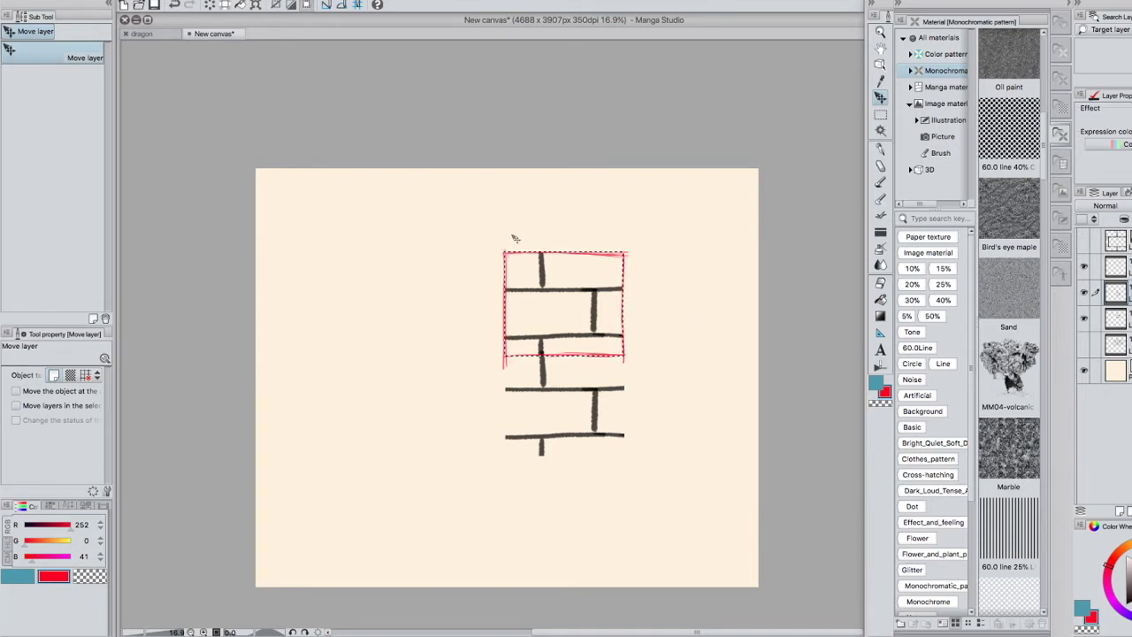
Hide both pasted tile layers and the red frame layer, leaving the original brick drawing shown
left_click(1084, 316)
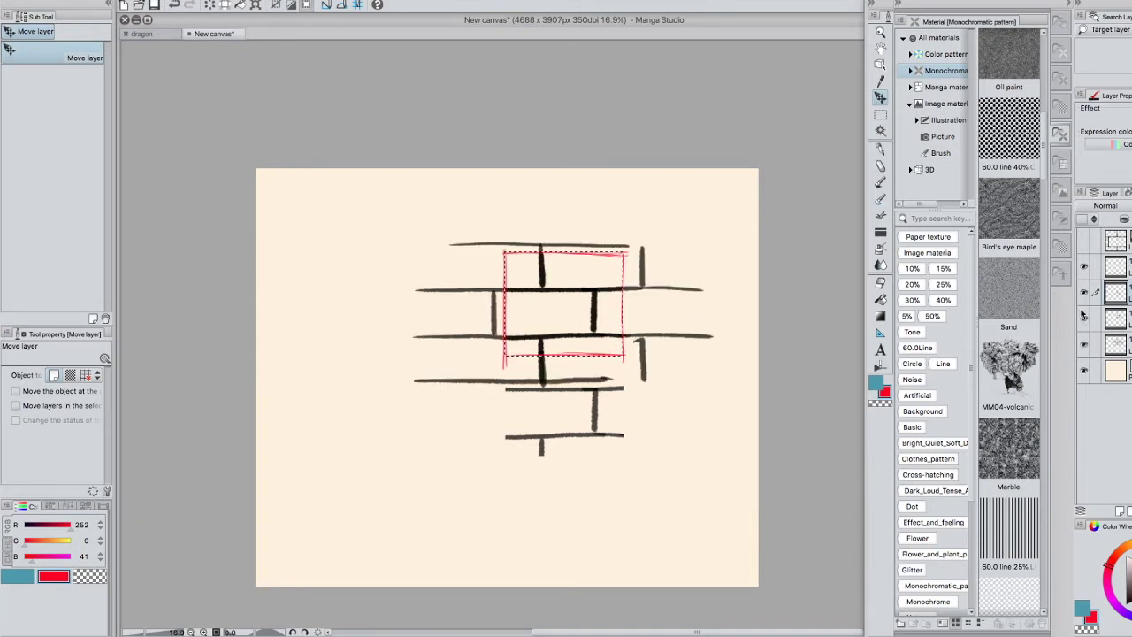
left_click(1086, 294)
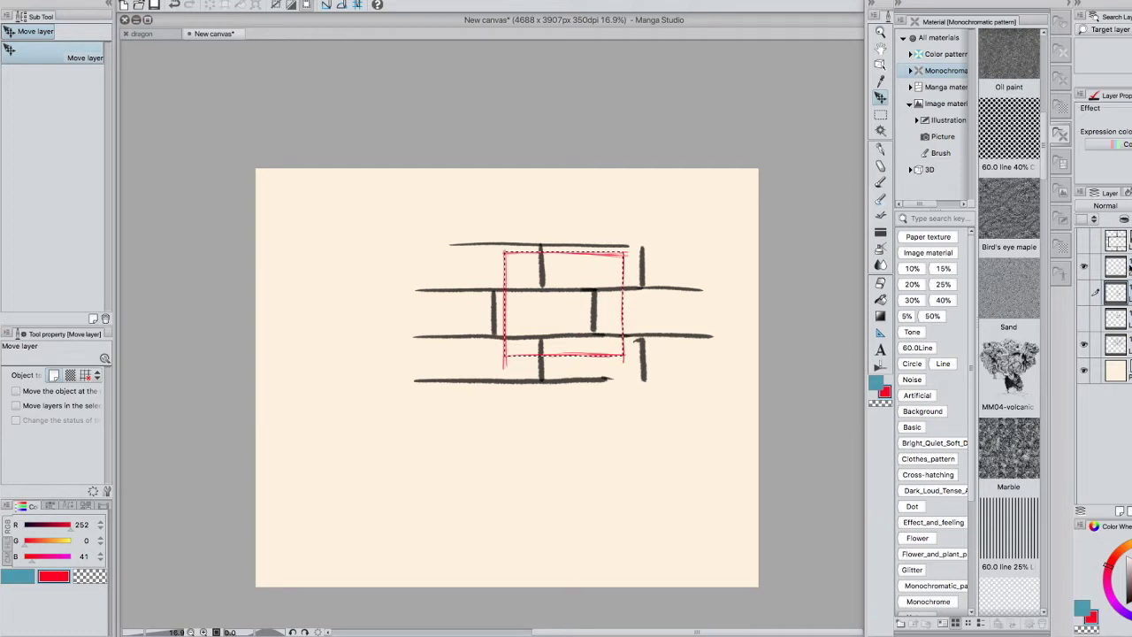
left_click(1127, 268)
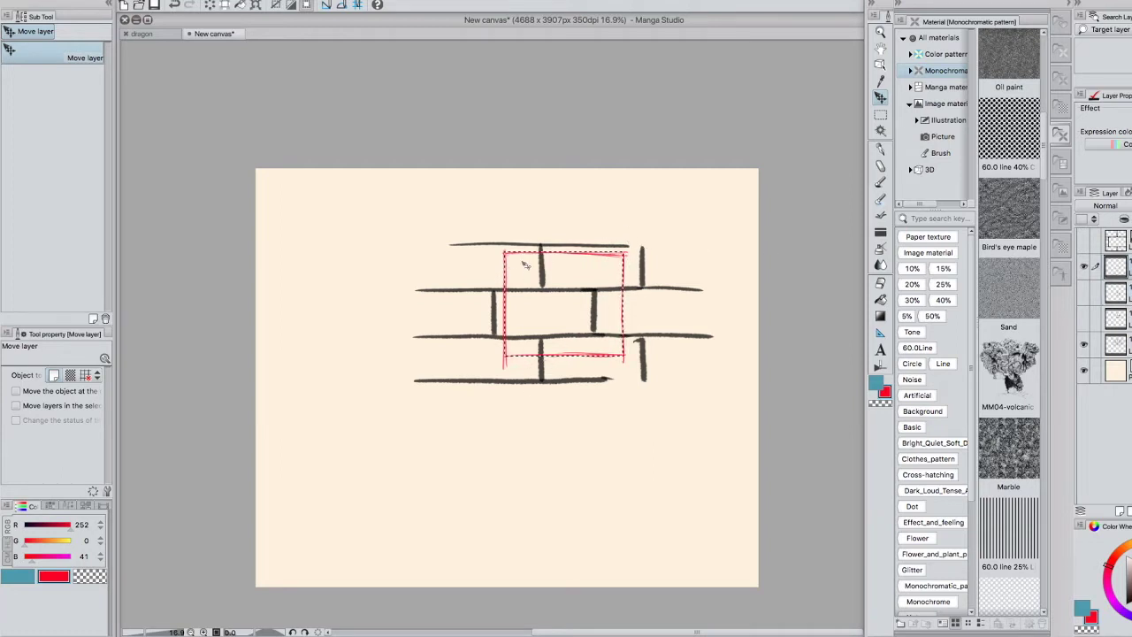
left_click(1085, 267)
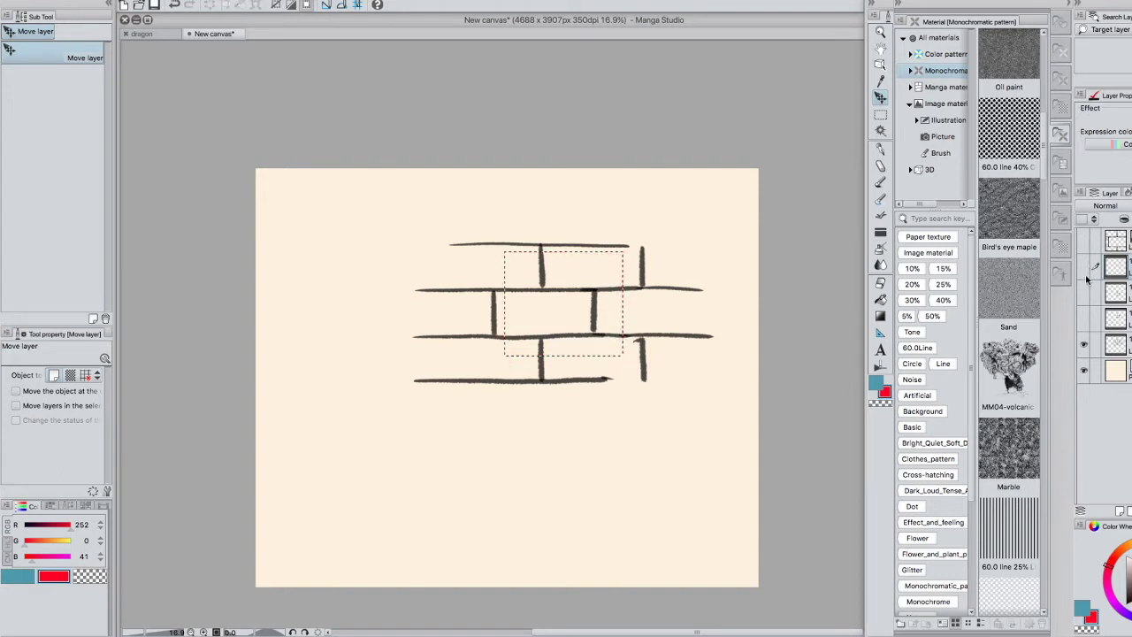
left_click(1085, 346)
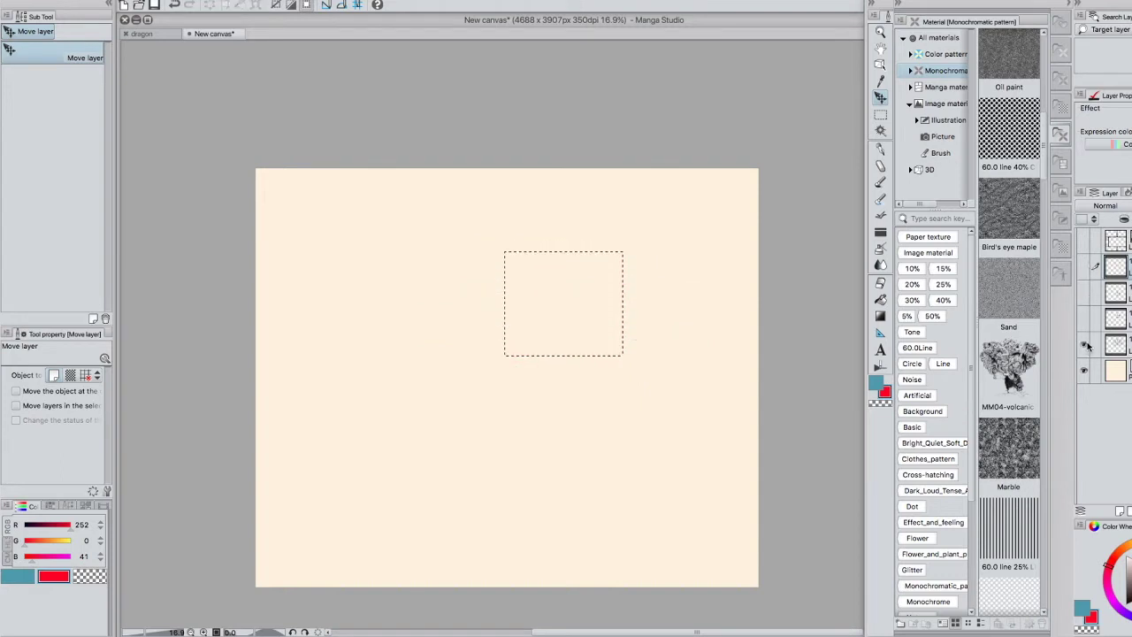
left_click(1087, 346)
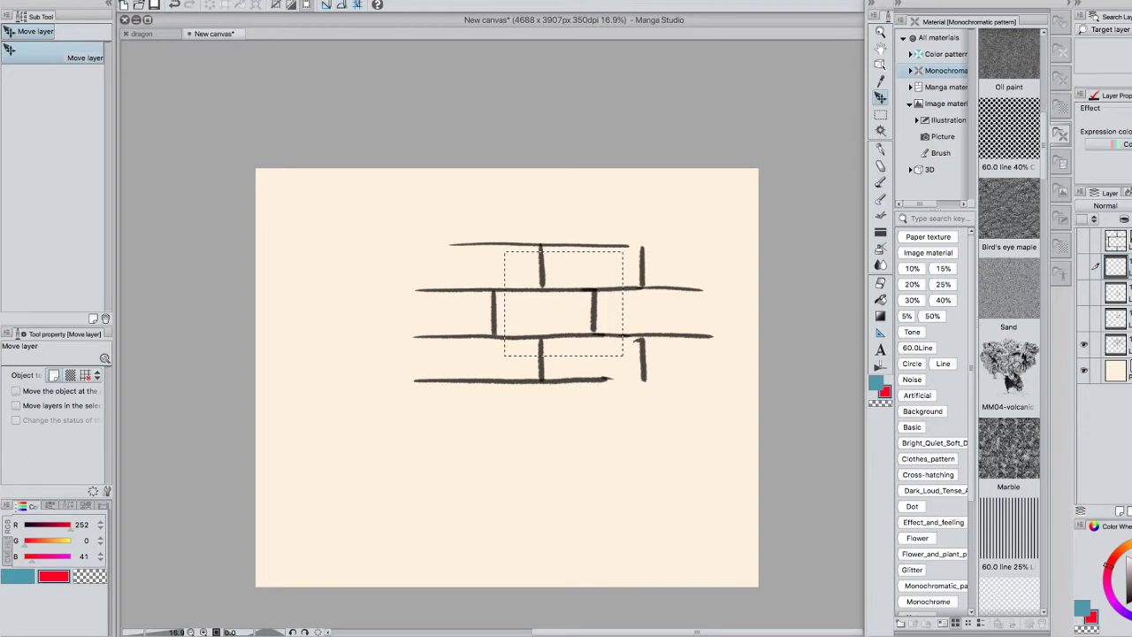
Fade the brick sketch layer to 38% opacity and ink its lines inside the selection in black on a new layer with a size 20 G-pen
scroll(794, 263, "left", 1)
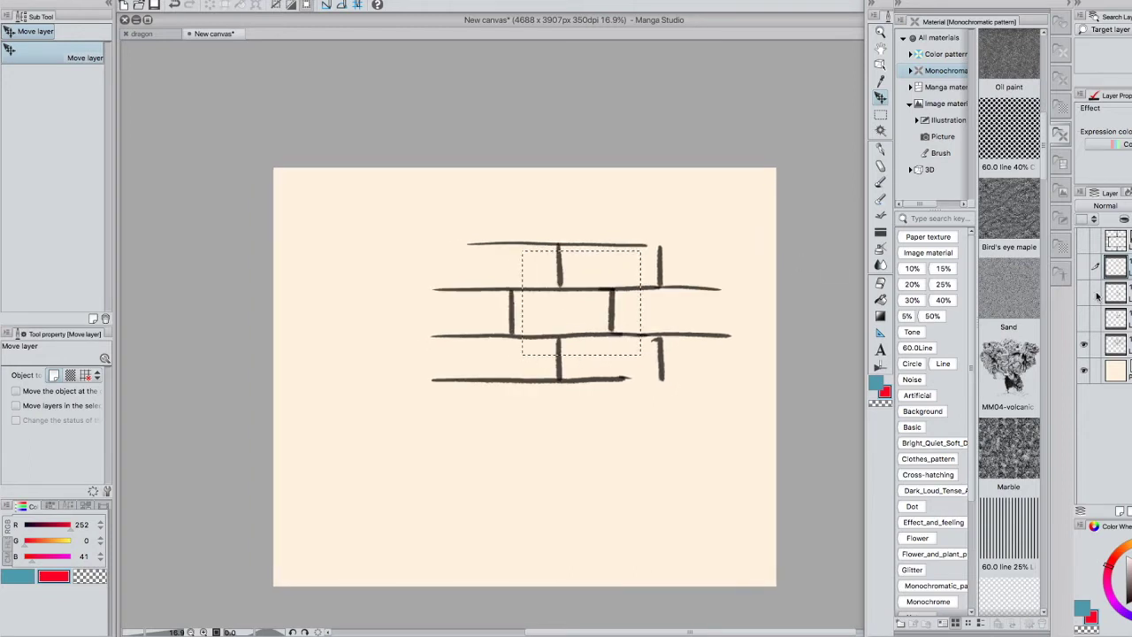
key("p")
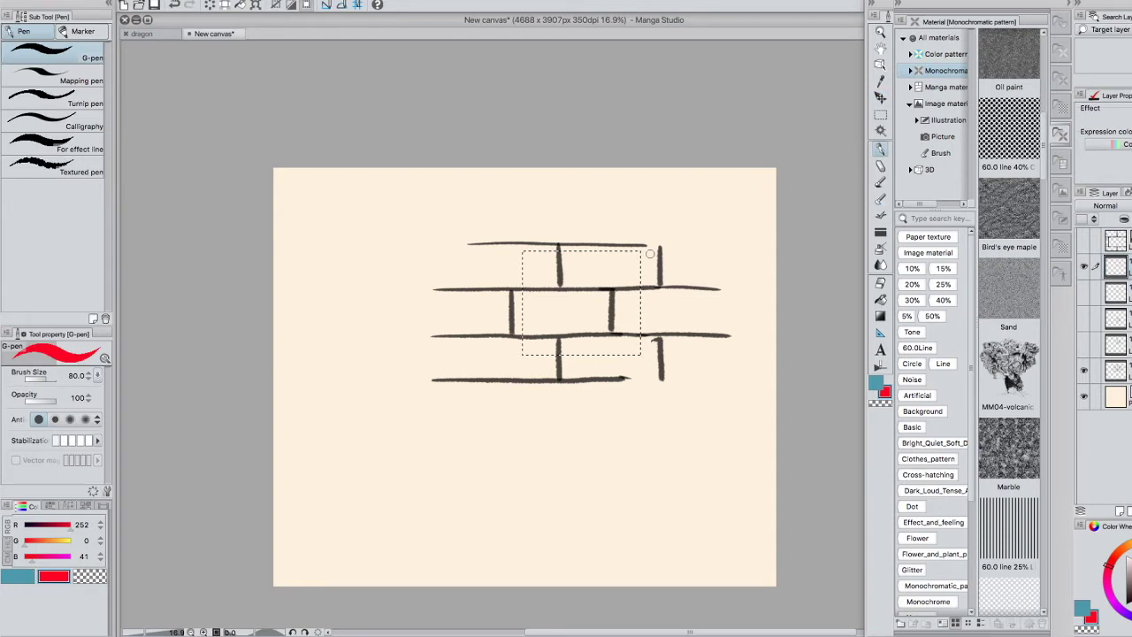
scroll(649, 254, "up", 4)
left_click(1113, 318)
left_click(1084, 370)
left_click(1122, 370)
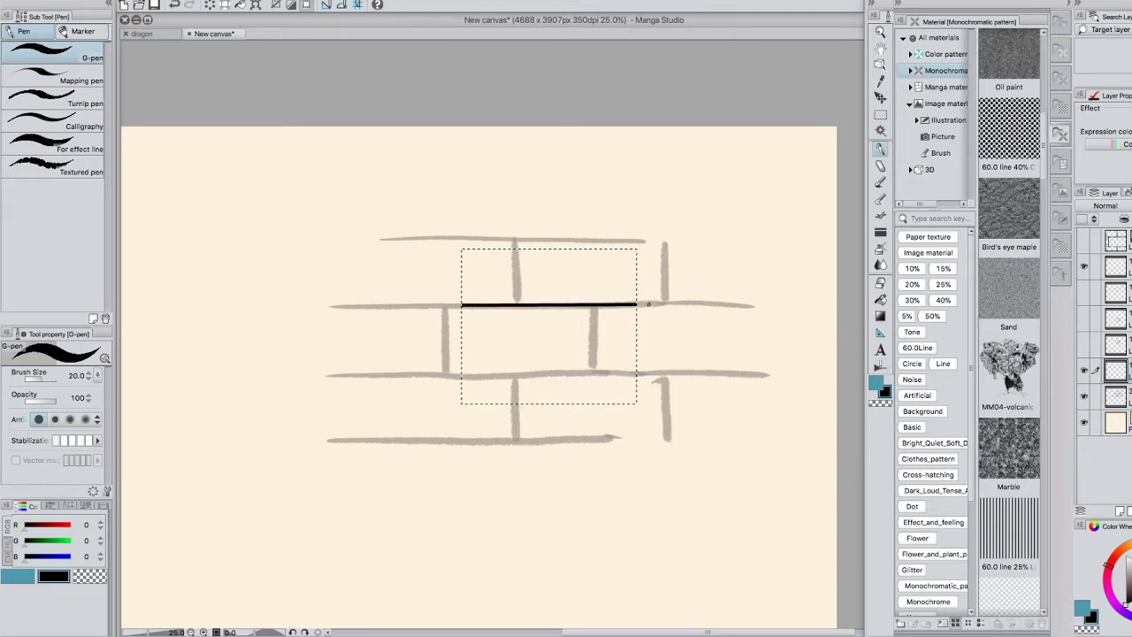
key("super+z")
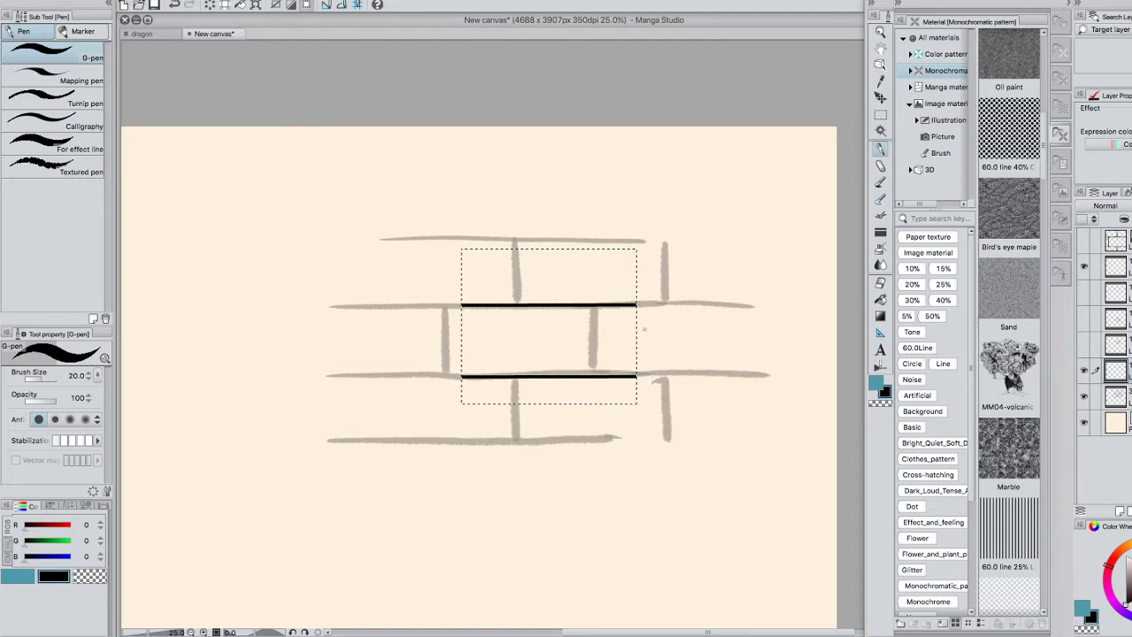
left_click(1120, 511)
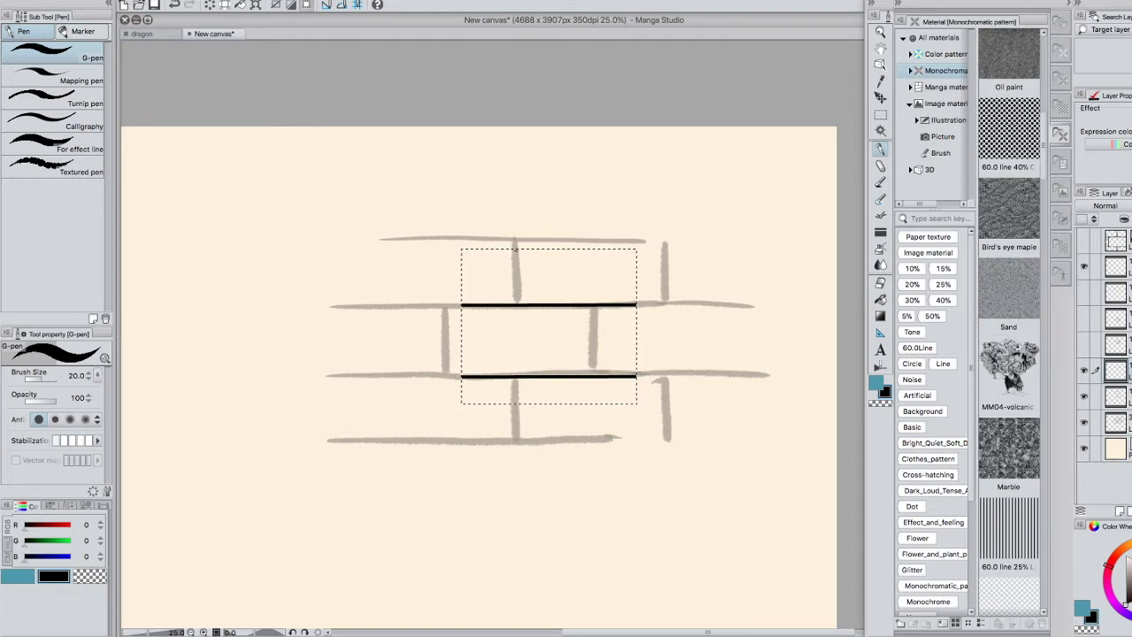
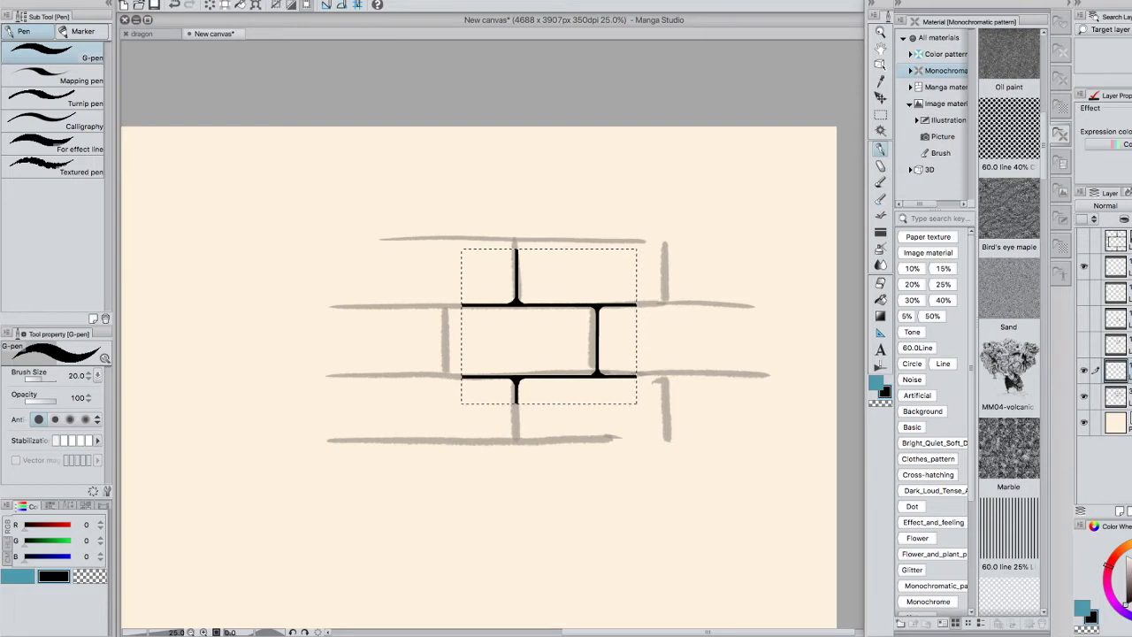
left_click(1085, 372)
left_click(1084, 371)
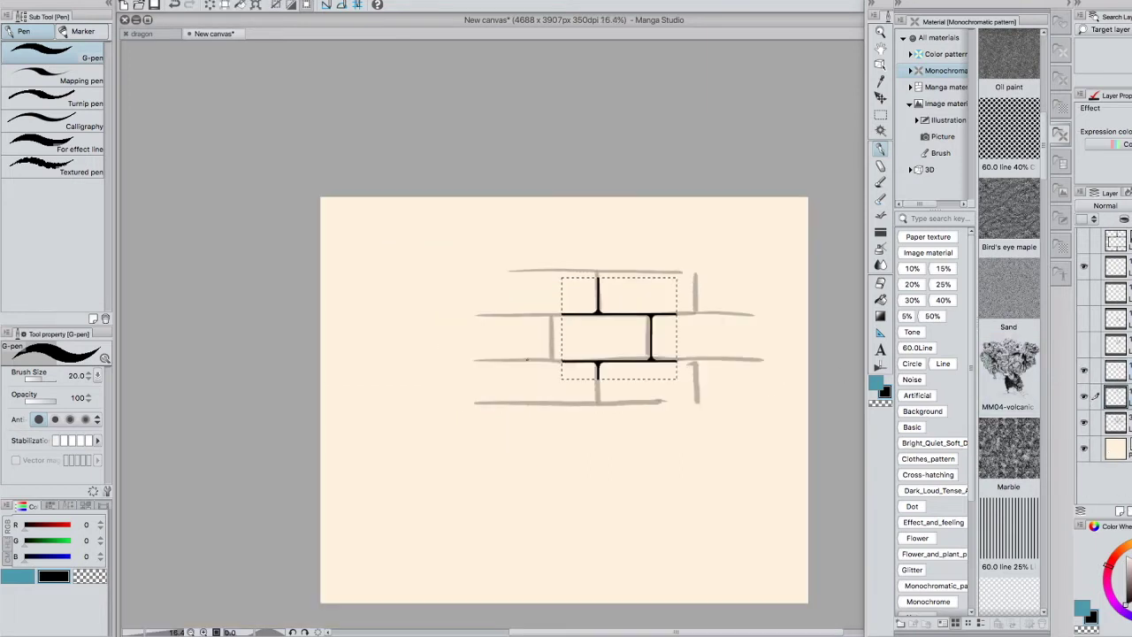
Fill the selected area with teal on a new layer beneath the inked lines, using the G-pen at size 700
left_click(26, 576)
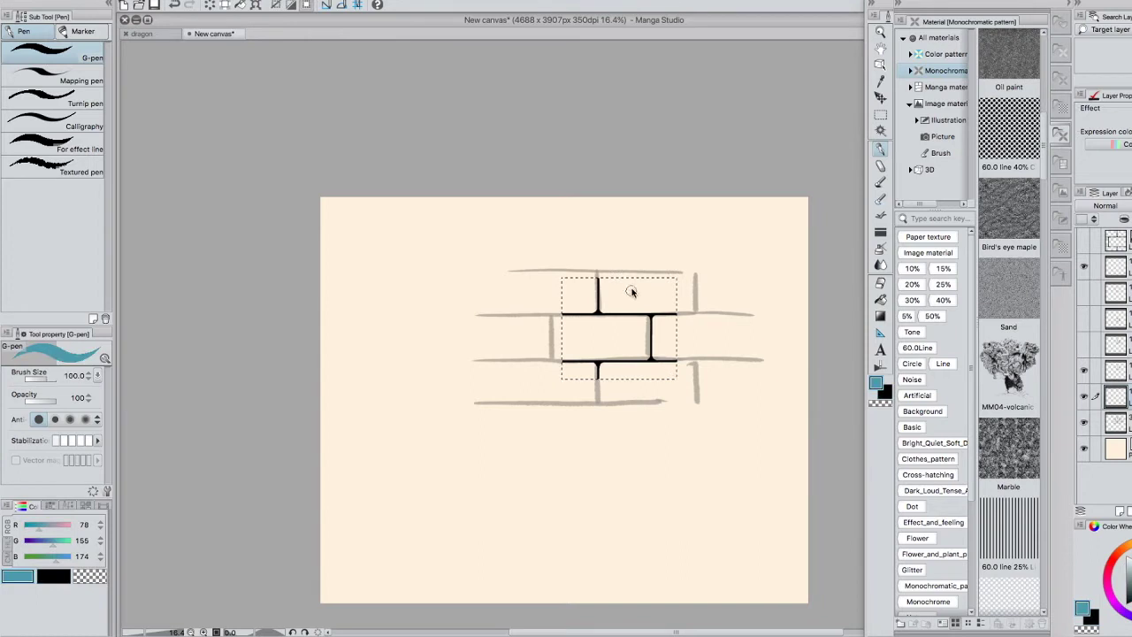
key("bracketright")
mouse_move(632, 274)
left_mouse_down()
mouse_move(589, 283)
mouse_move(578, 319)
mouse_move(599, 330)
mouse_move(636, 318)
mouse_move(670, 380)
left_mouse_up()
key("space")
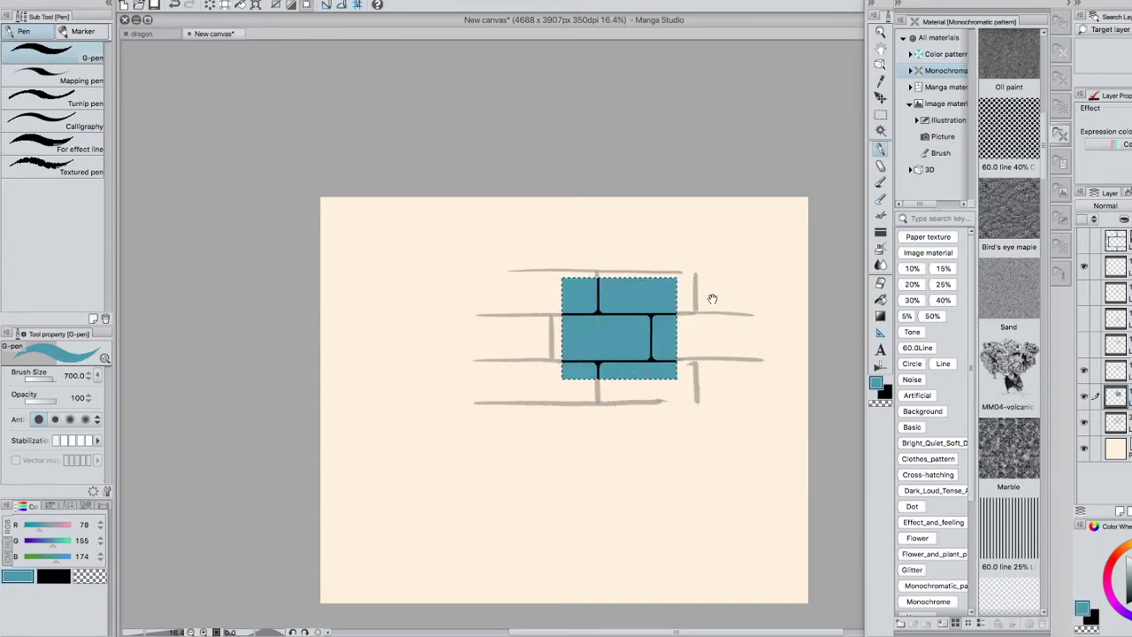
left_click_drag(715, 298, 684, 306)
scroll(743, 216, "up", 3)
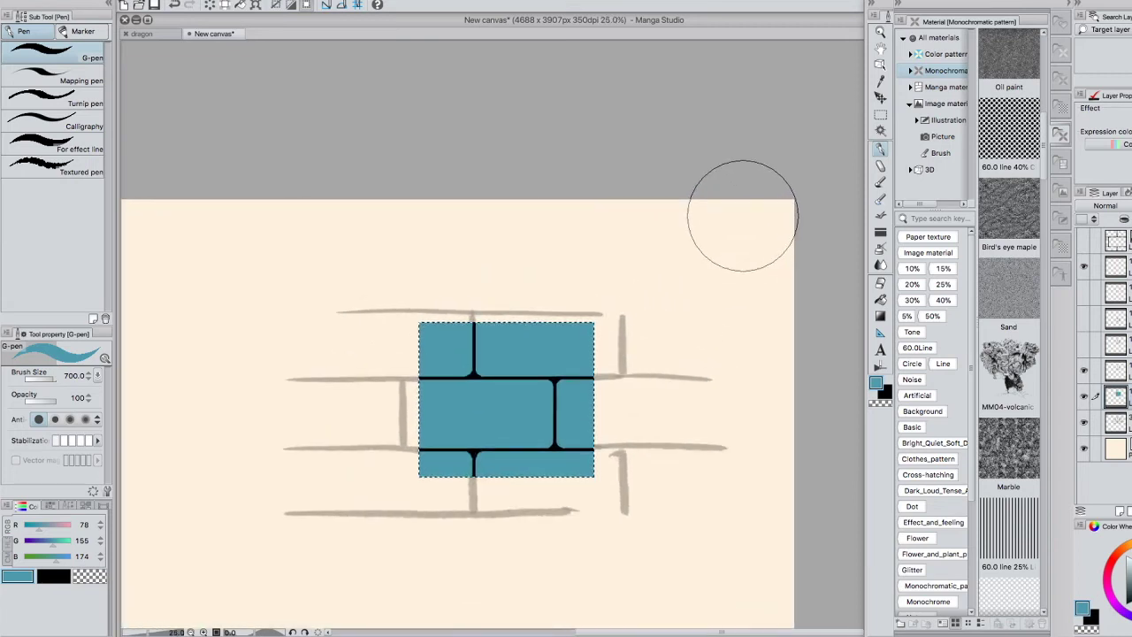
left_click_drag(723, 412, 767, 352)
scroll(723, 340, "down", 1)
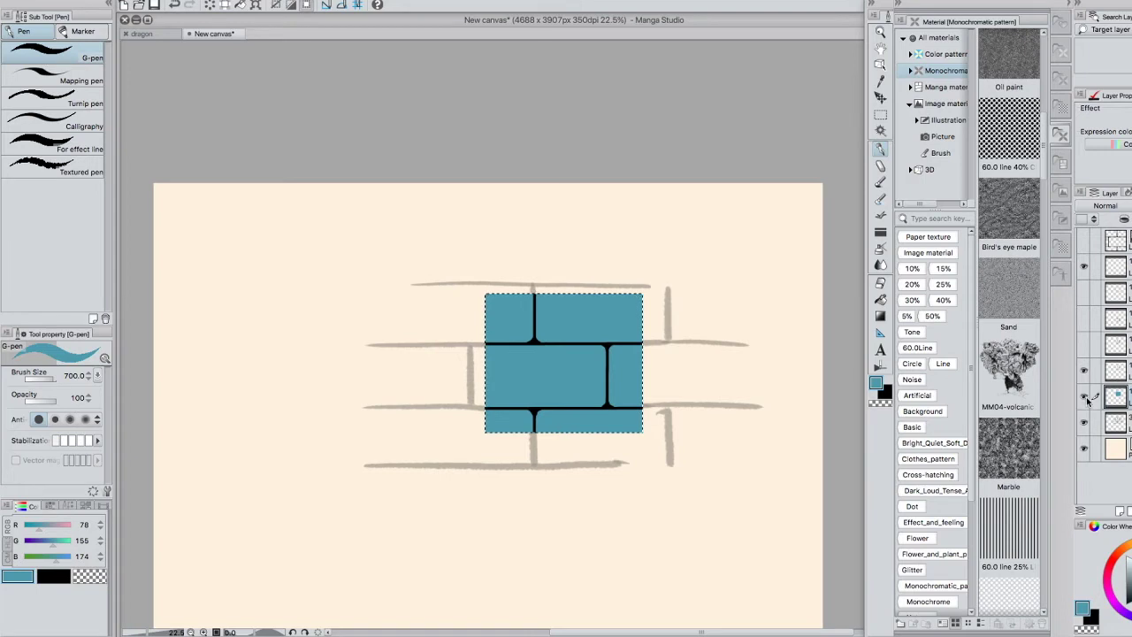
Register the inked brick line layer, Layer 4, as a material in the Color pattern category
left_click(1127, 373)
left_click_drag(825, 398, 818, 396)
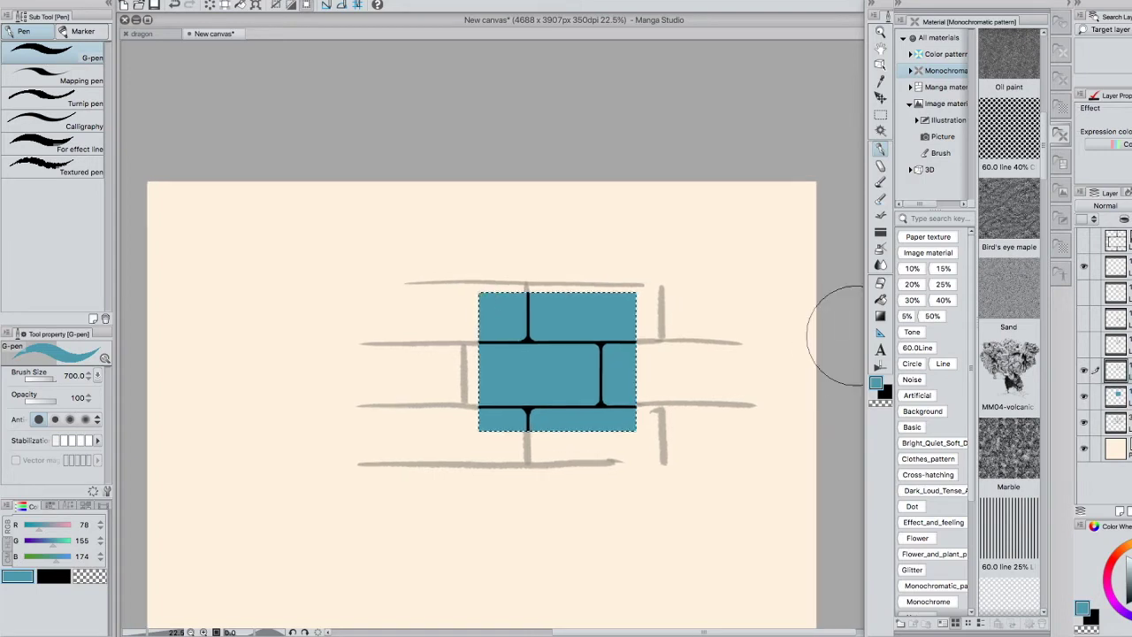
left_click(943, 54)
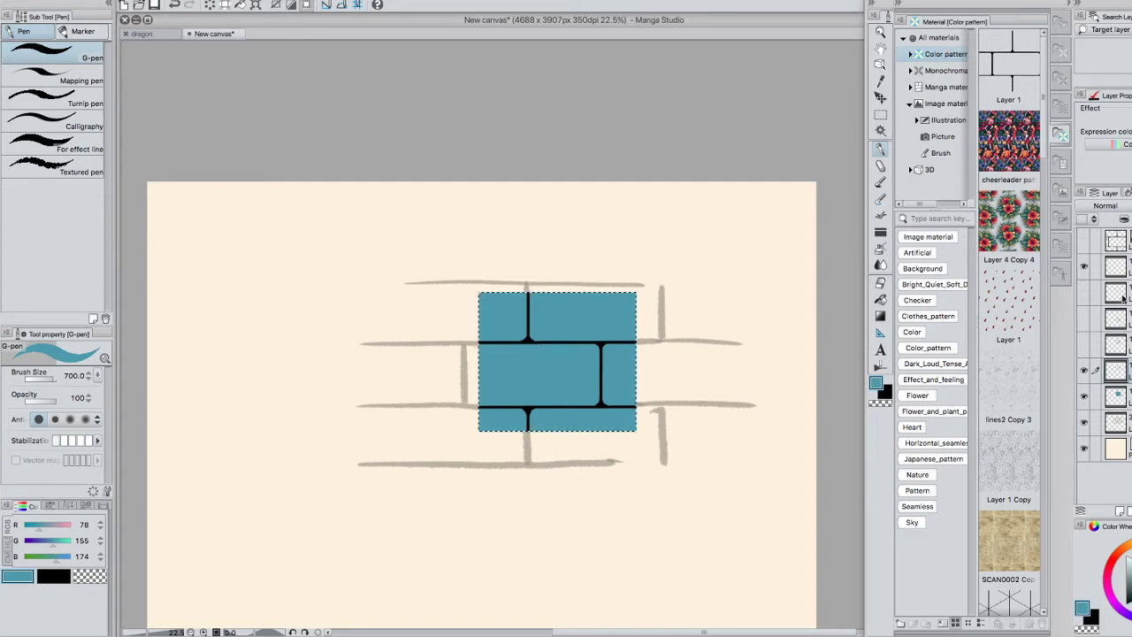
left_click_drag(1115, 371, 1115, 369)
left_click(1084, 371)
left_click(1085, 370)
left_click(1086, 371)
left_click_drag(1120, 376, 1014, 44)
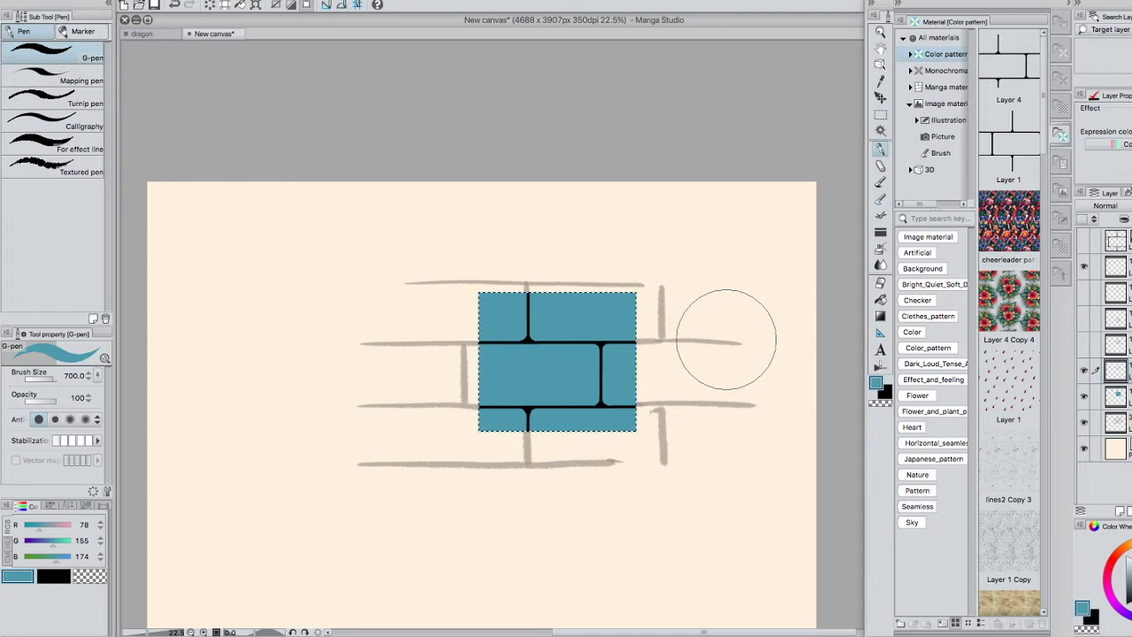
Name the new material brickpattern and enable tiling with Repeat in the vertical and horizontal directions
left_click(1007, 70)
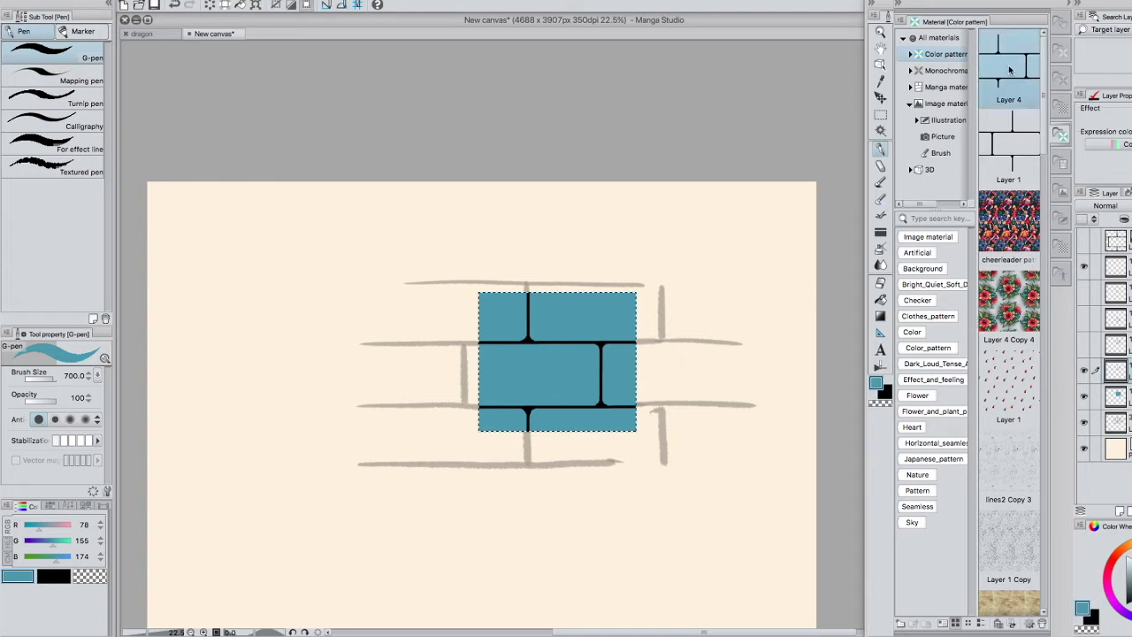
double_click(1017, 61)
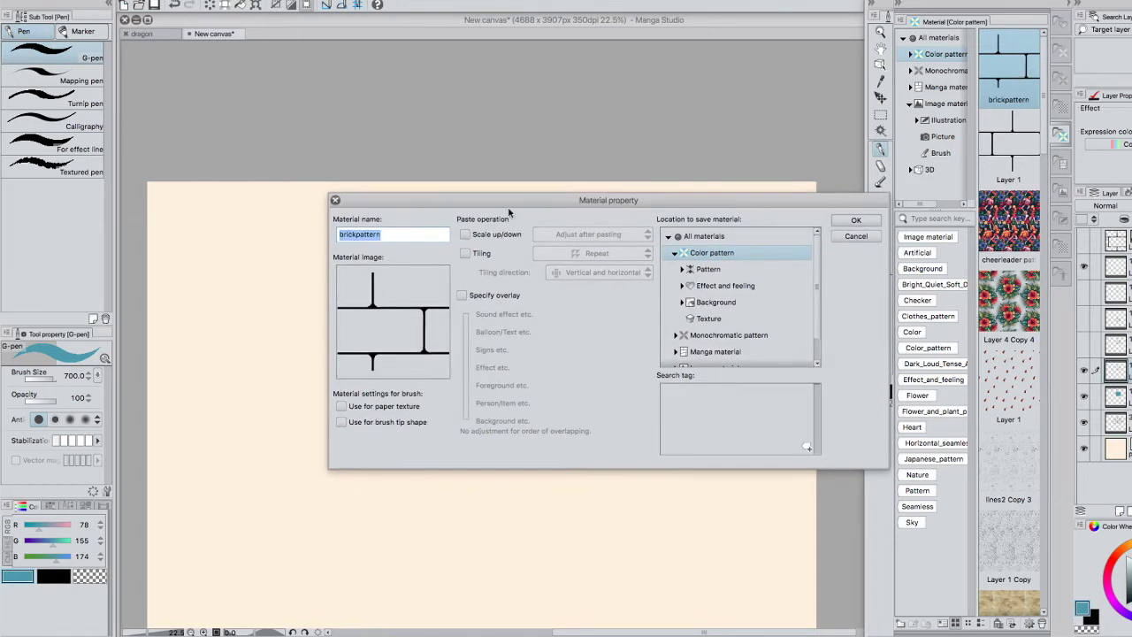
left_click(465, 254)
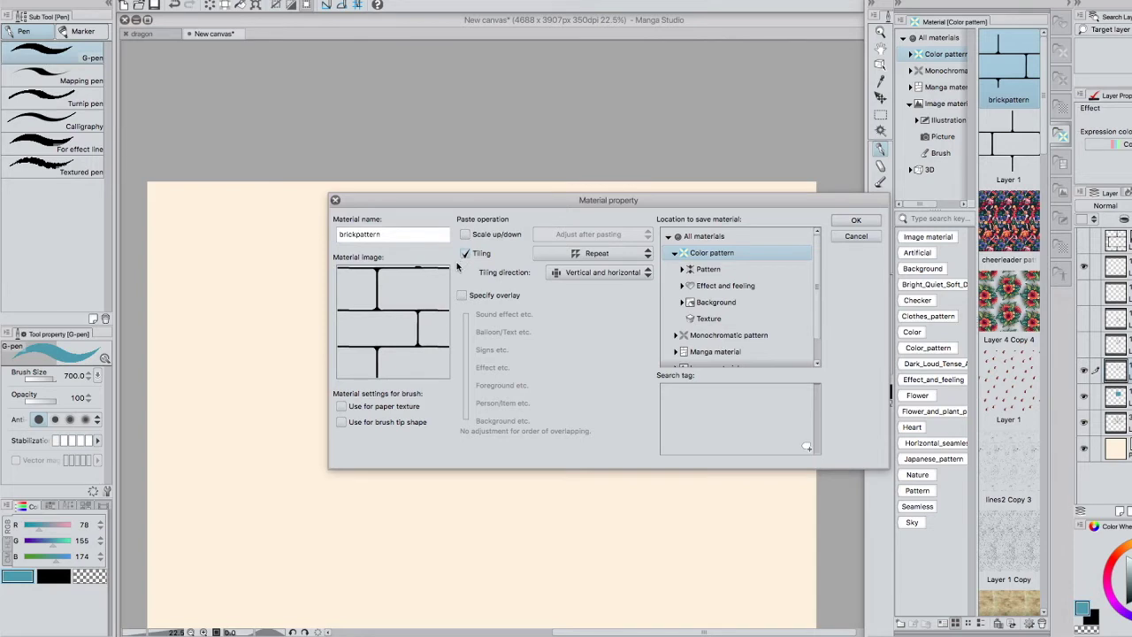
left_click(856, 222)
Hide the brick drawing layers, clear the selection, and place the brickpattern material on the canvas
left_click(1083, 371)
left_click(1084, 421)
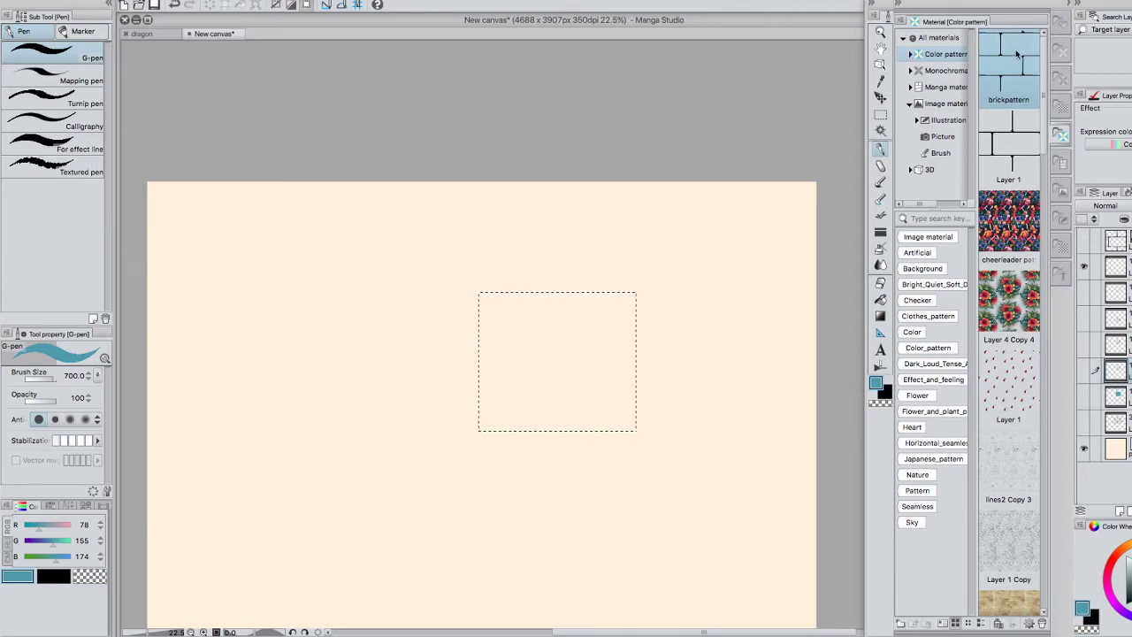
key("super+d")
left_click_drag(1014, 64, 462, 419)
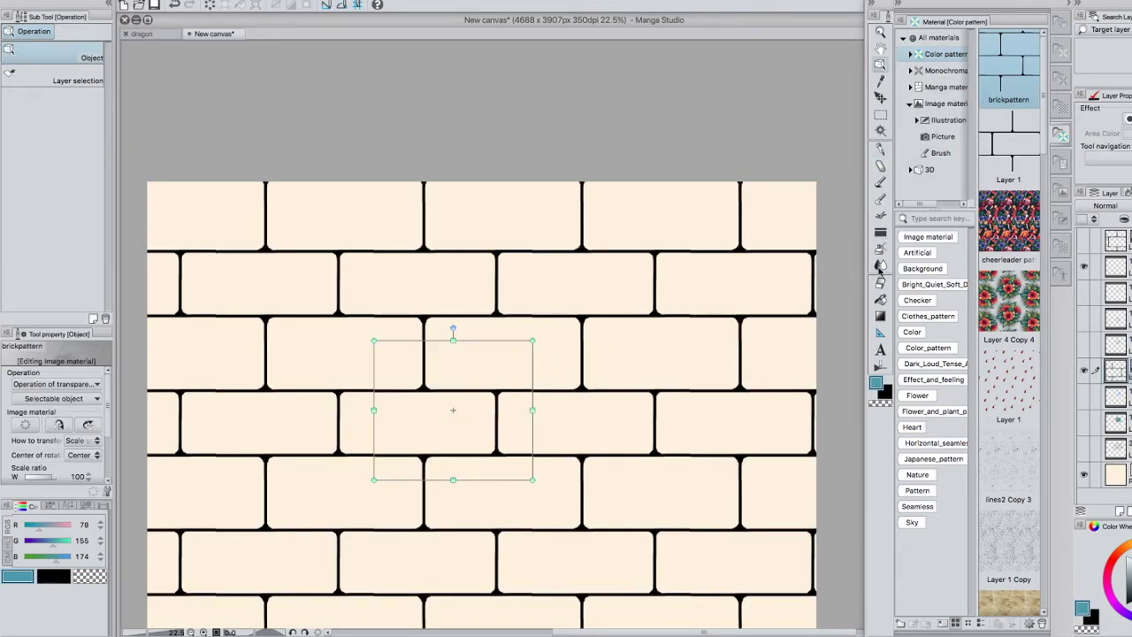
Examine the tiled brick pattern across the whole canvas for a seamless repeat
left_click_drag(1043, 129, 1043, 144)
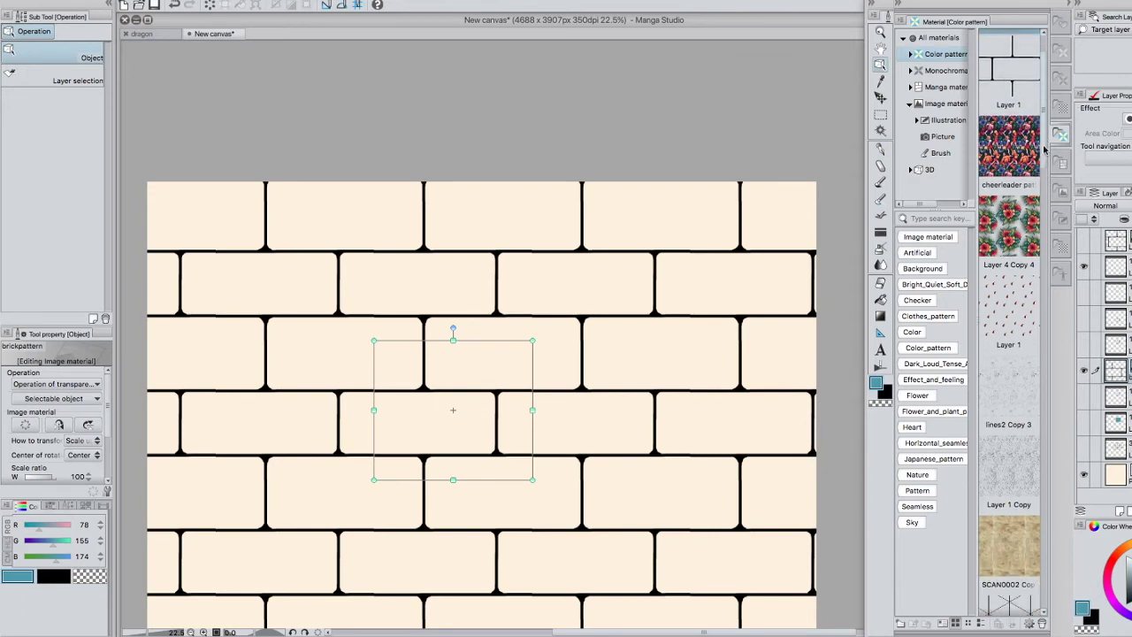
key("space")
left_click_drag(836, 315, 854, 211)
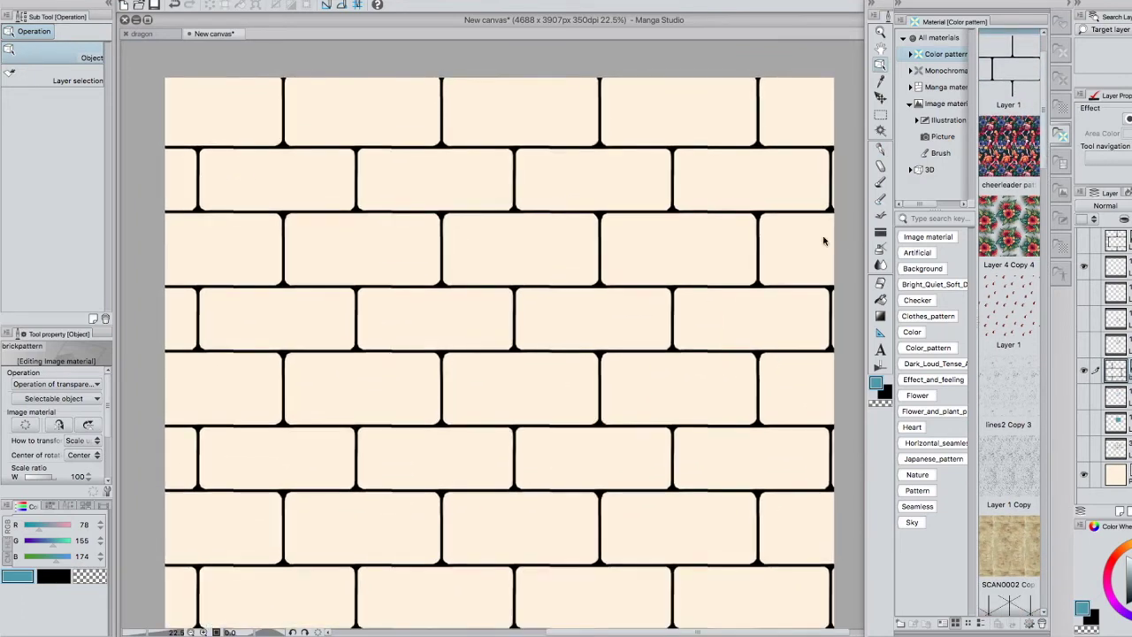
scroll(816, 266, "up", 4)
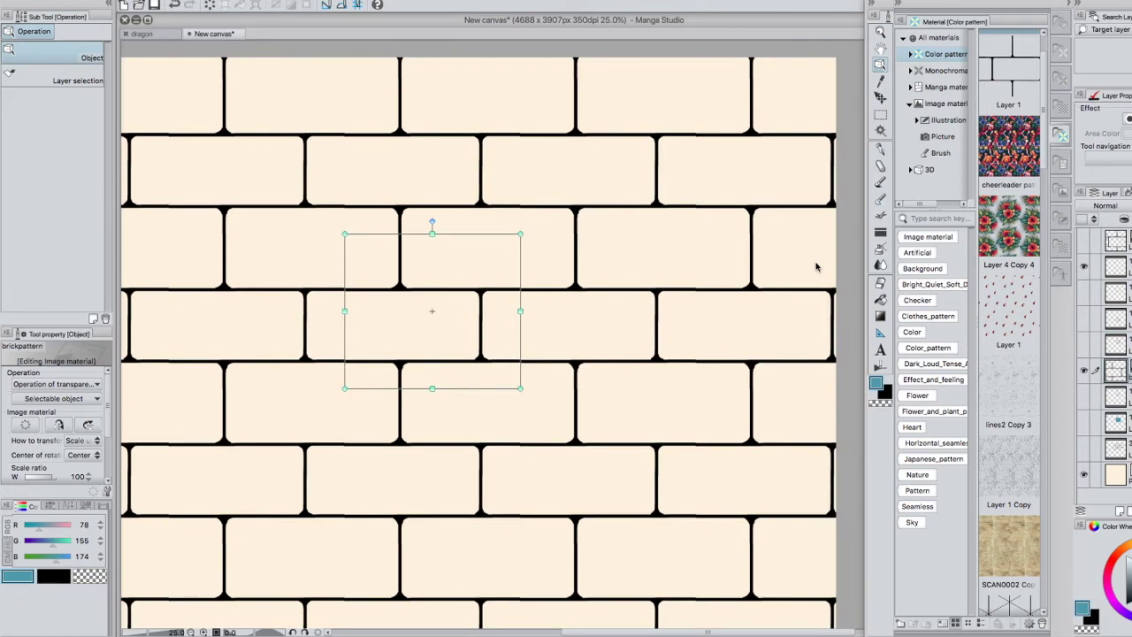
scroll(815, 267, "down", 4)
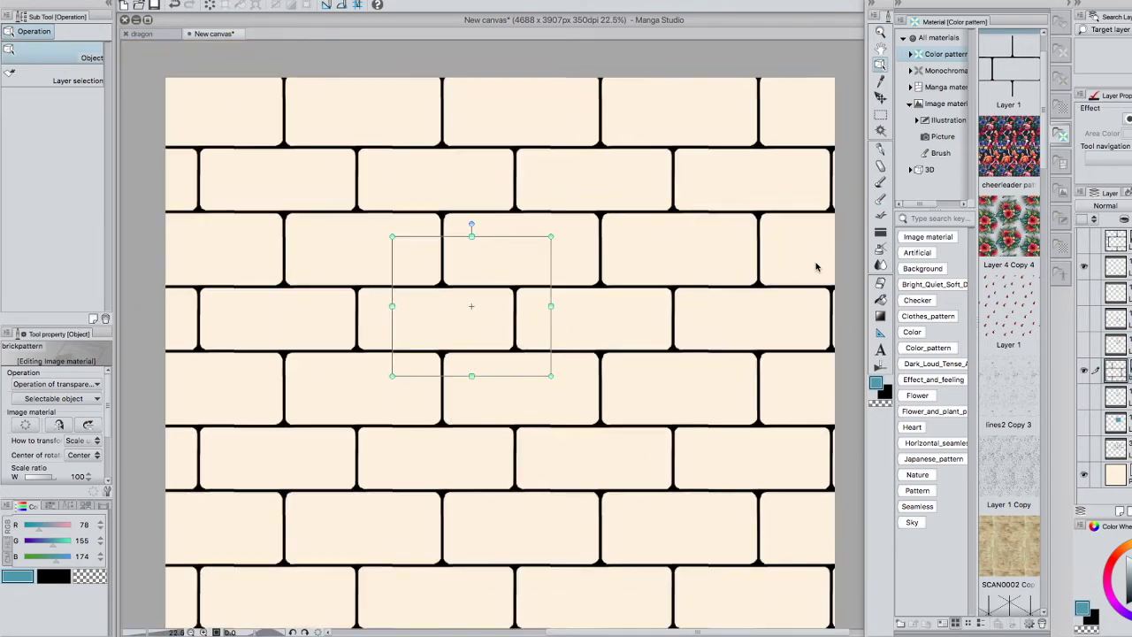
scroll(816, 267, "down", 2)
left_click_drag(741, 379, 753, 428)
key("space")
mouse_move(665, 313)
left_mouse_down()
mouse_move(647, 318)
mouse_move(685, 306)
mouse_move(675, 298)
left_mouse_up()
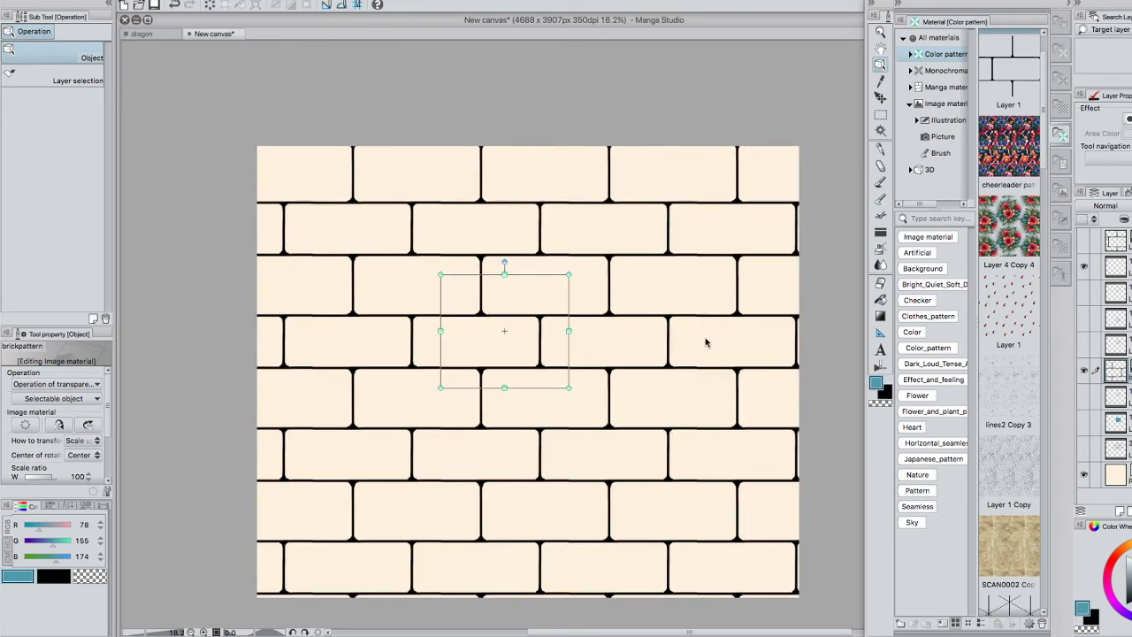
Scale the placed brickpattern tile down to about 47 percent
left_click_drag(568, 275, 502, 321)
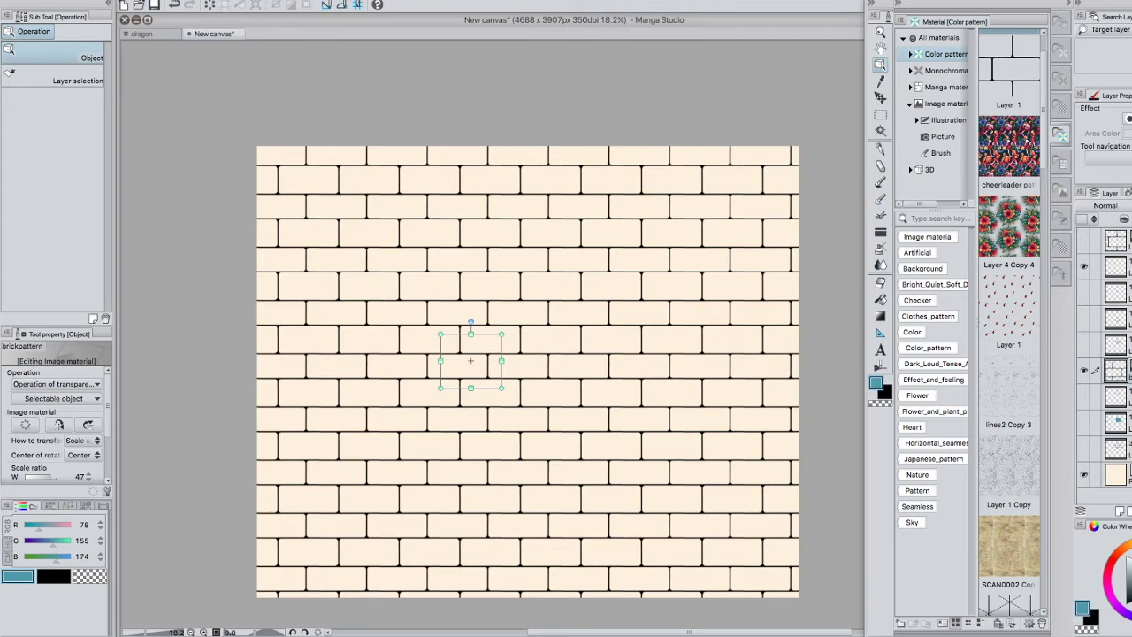
left_click_drag(1075, 369, 989, 366)
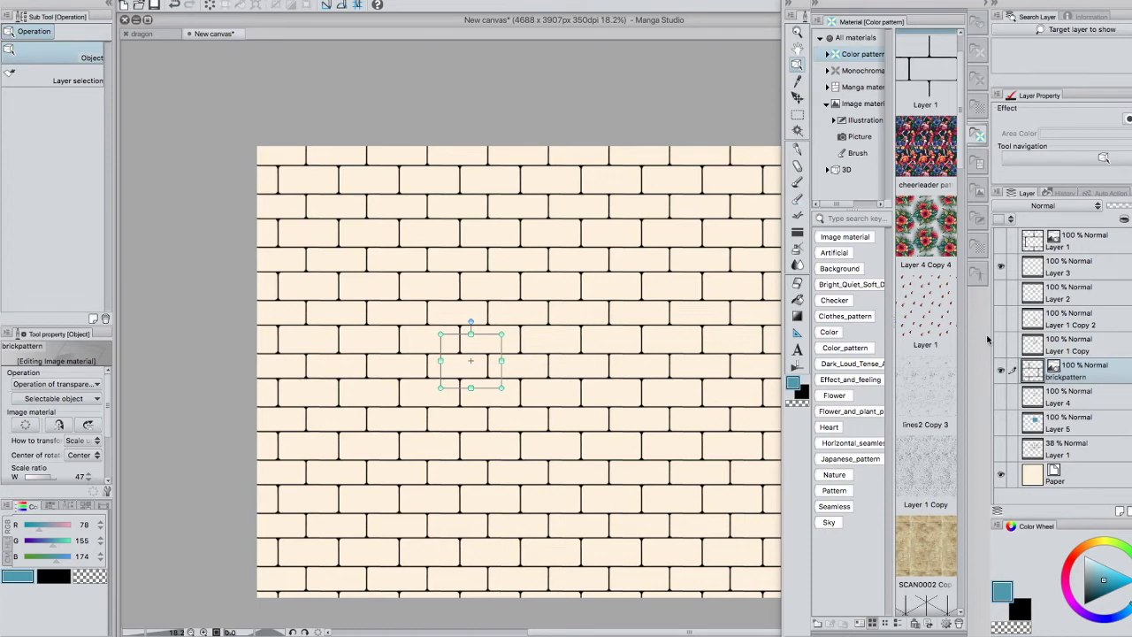
left_click_drag(1006, 335, 1050, 335)
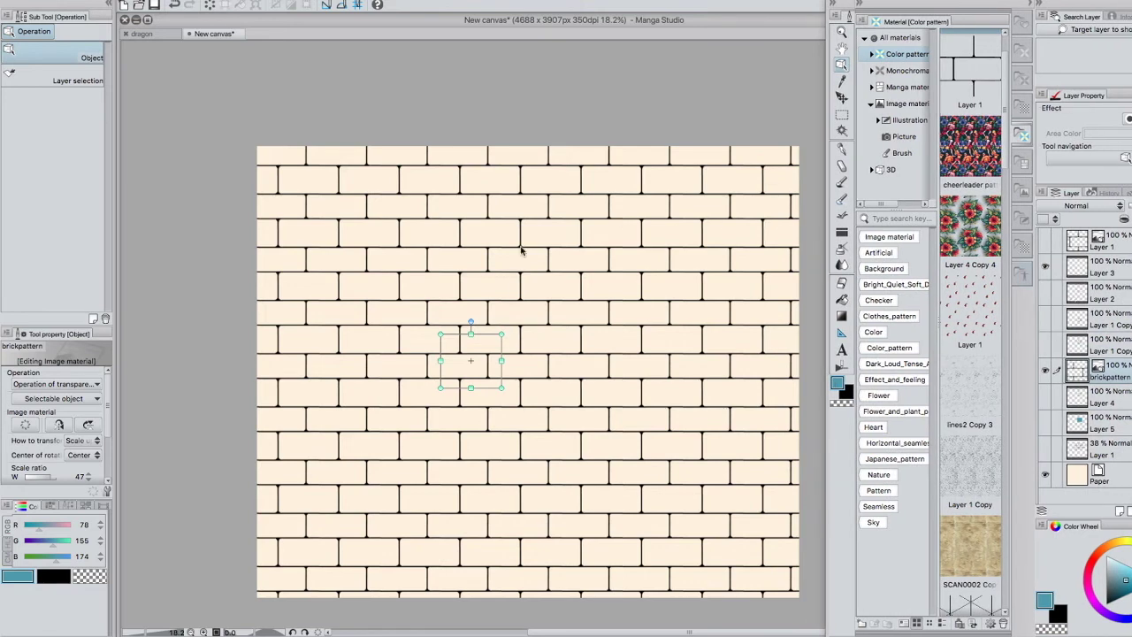
left_click_drag(501, 335, 502, 333)
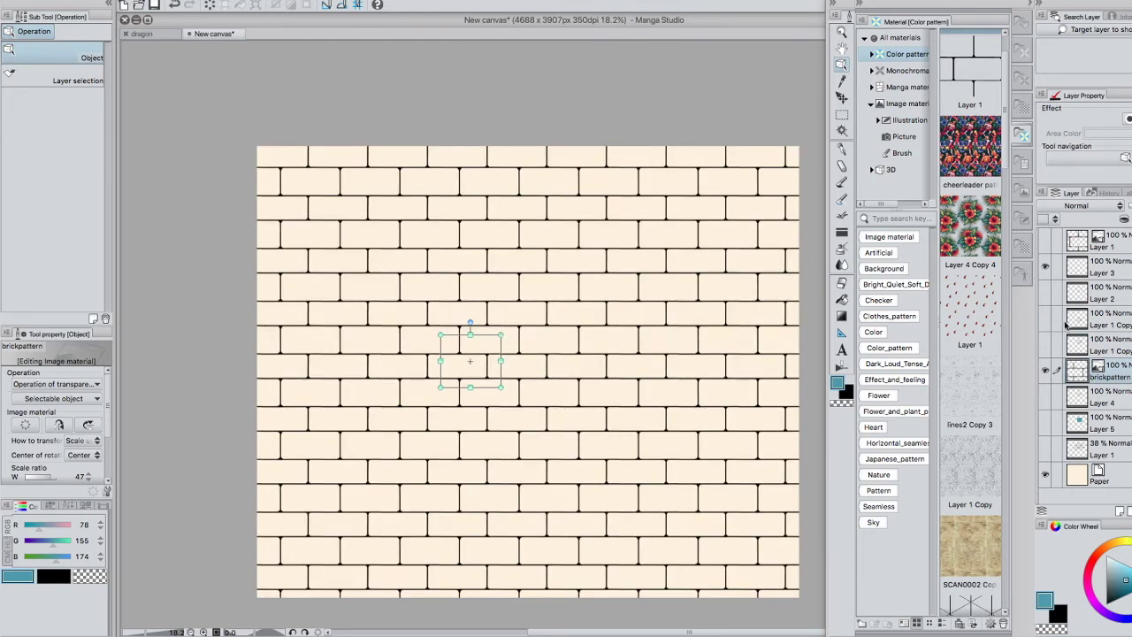
Rasterize the brickpattern layer so that it becomes directly editable
left_click_drag(1032, 329, 1017, 329)
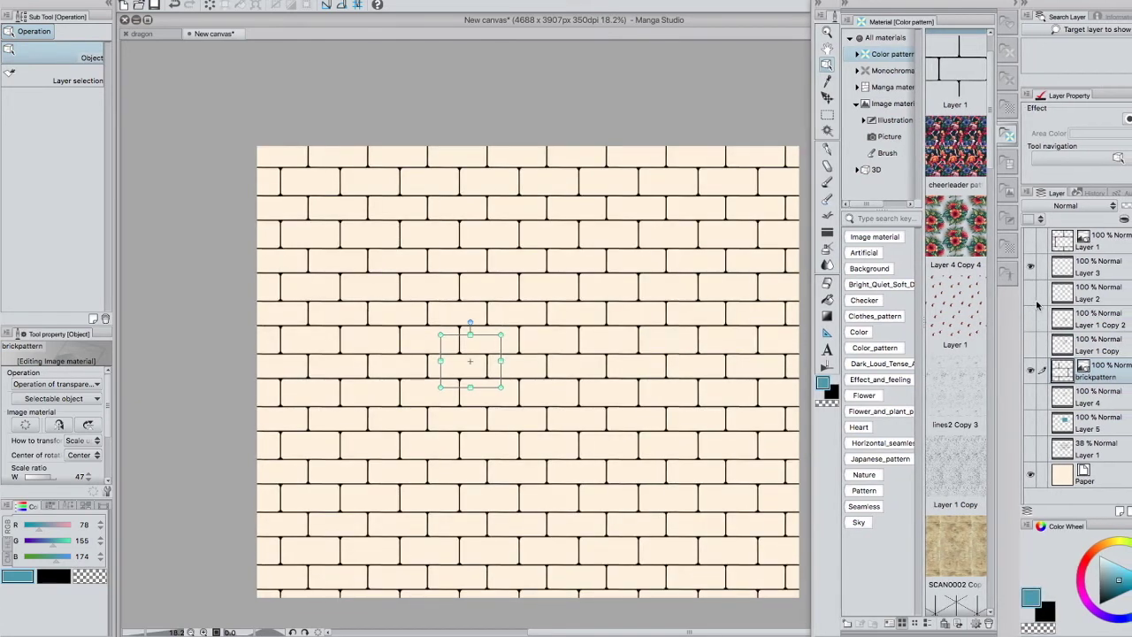
right_click(1099, 370)
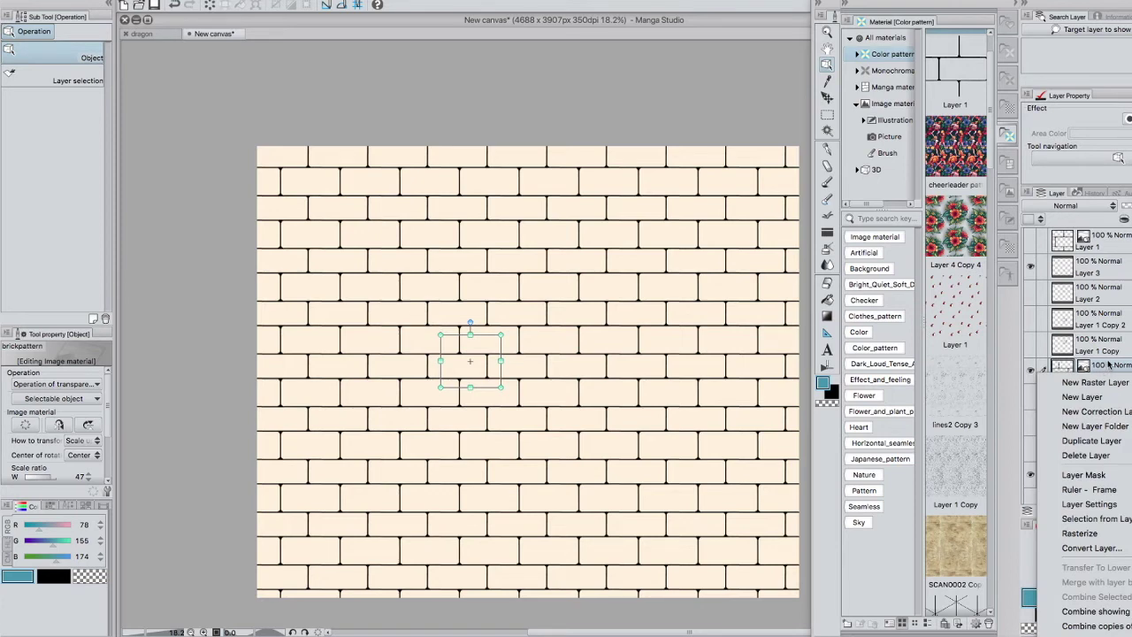
left_click(1097, 534)
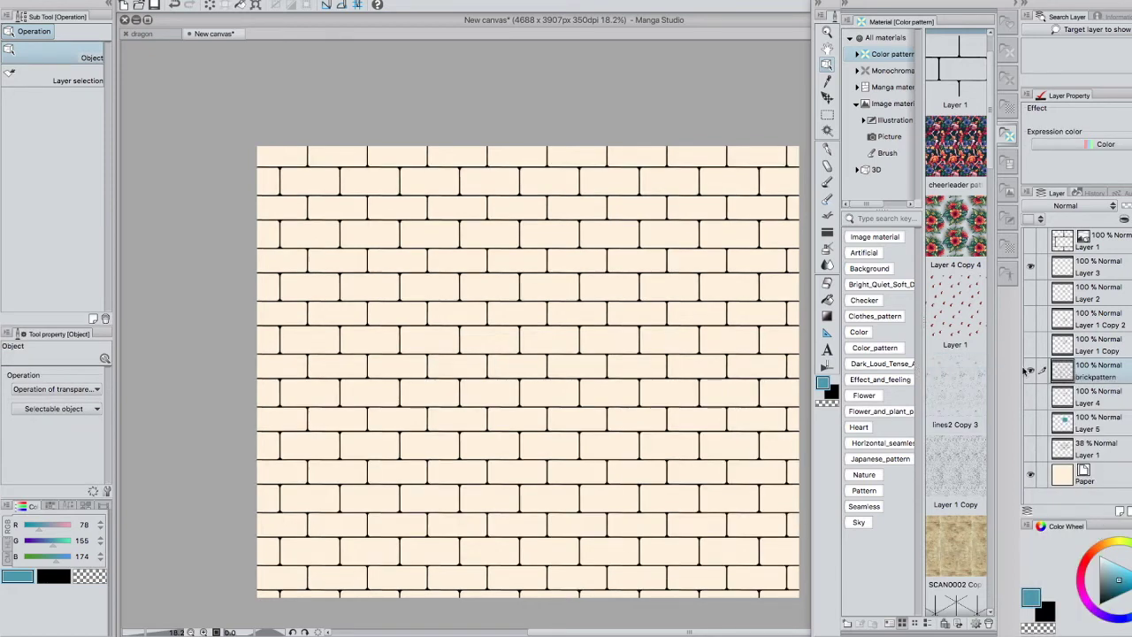
left_click_drag(1029, 370, 1054, 370)
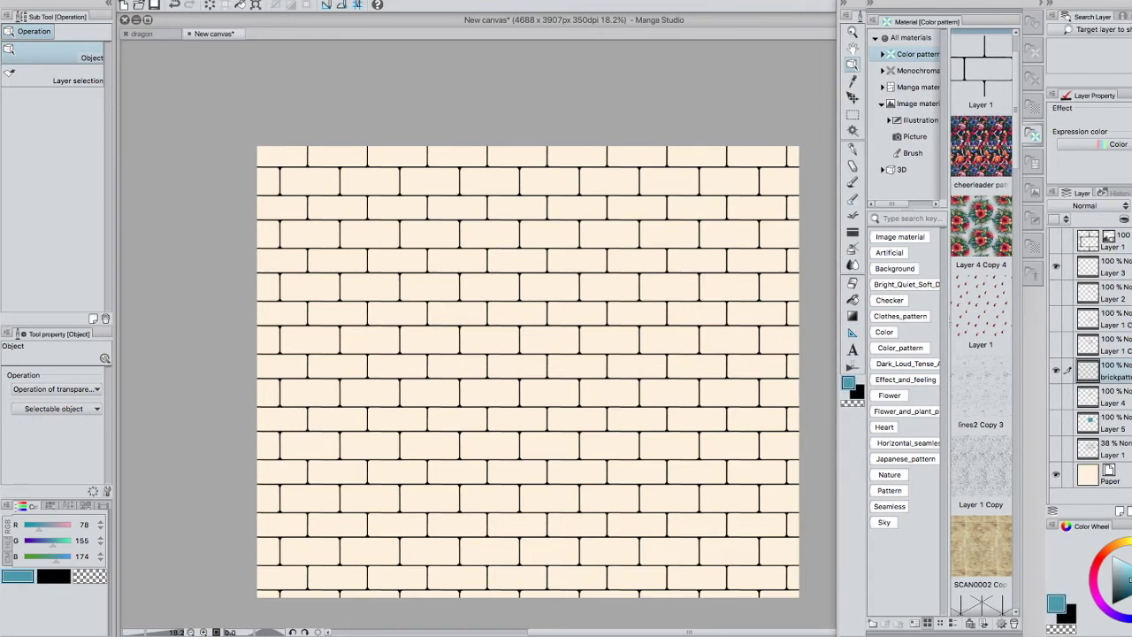
Try recoloring the rasterized brick lines teal with the size 700 G-pen, and undo the painting
left_click(853, 151)
mouse_move(370, 361)
left_mouse_down()
mouse_move(455, 298)
mouse_move(627, 278)
mouse_move(708, 407)
left_mouse_up()
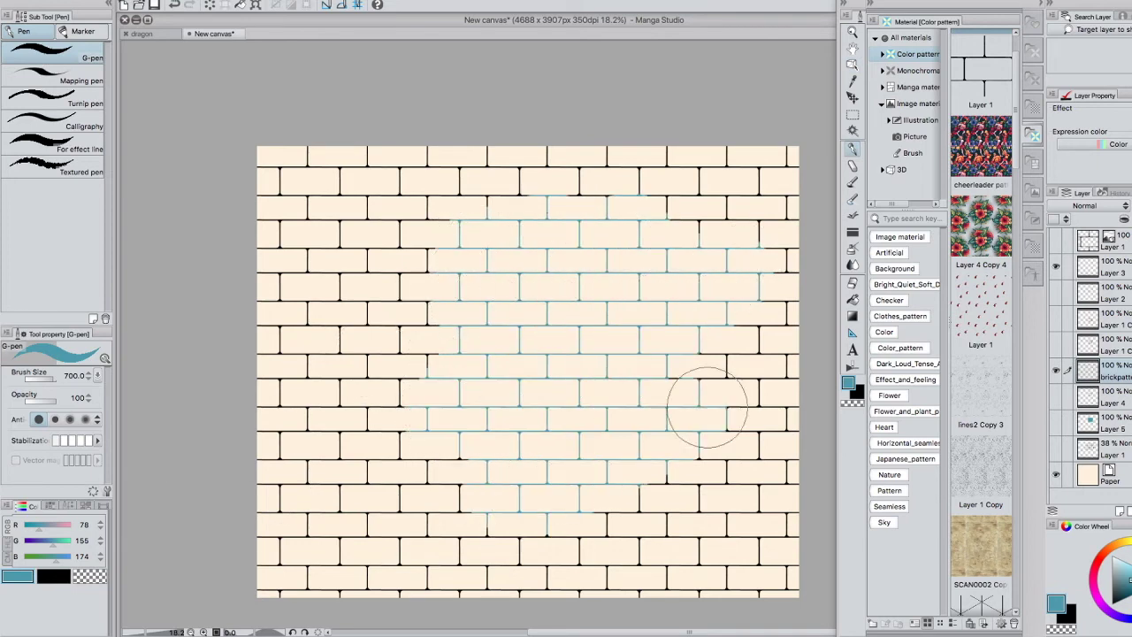
key("ctrl+z")
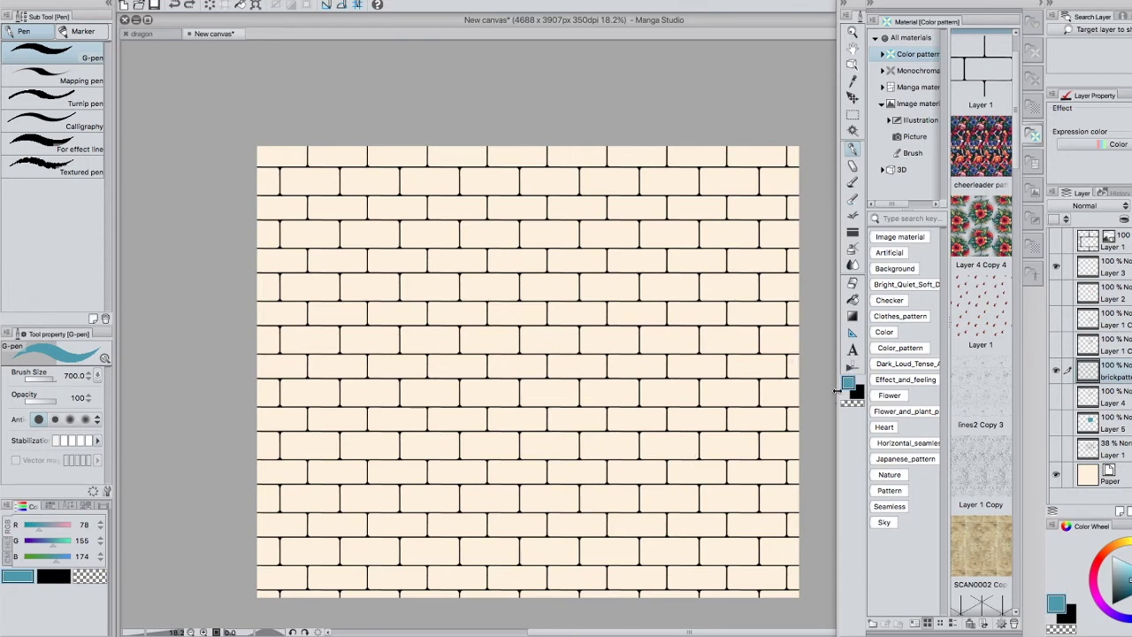
Hide the brickpattern layer and add a new raster layer between it and Layer 4
left_click(1056, 370)
left_click(1110, 399)
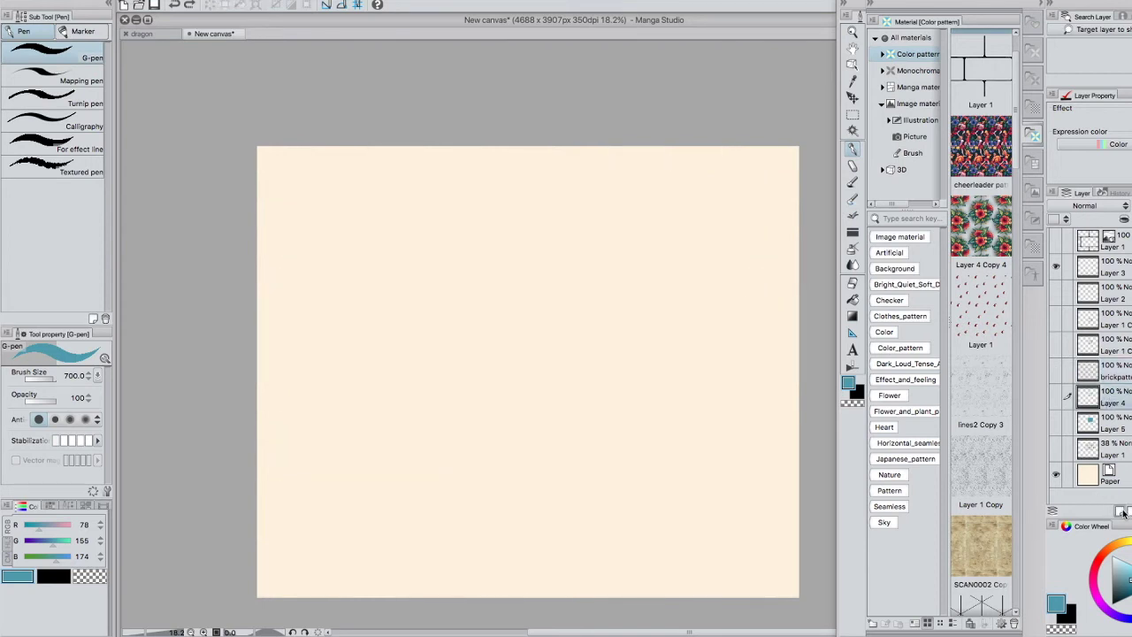
left_click(1121, 512)
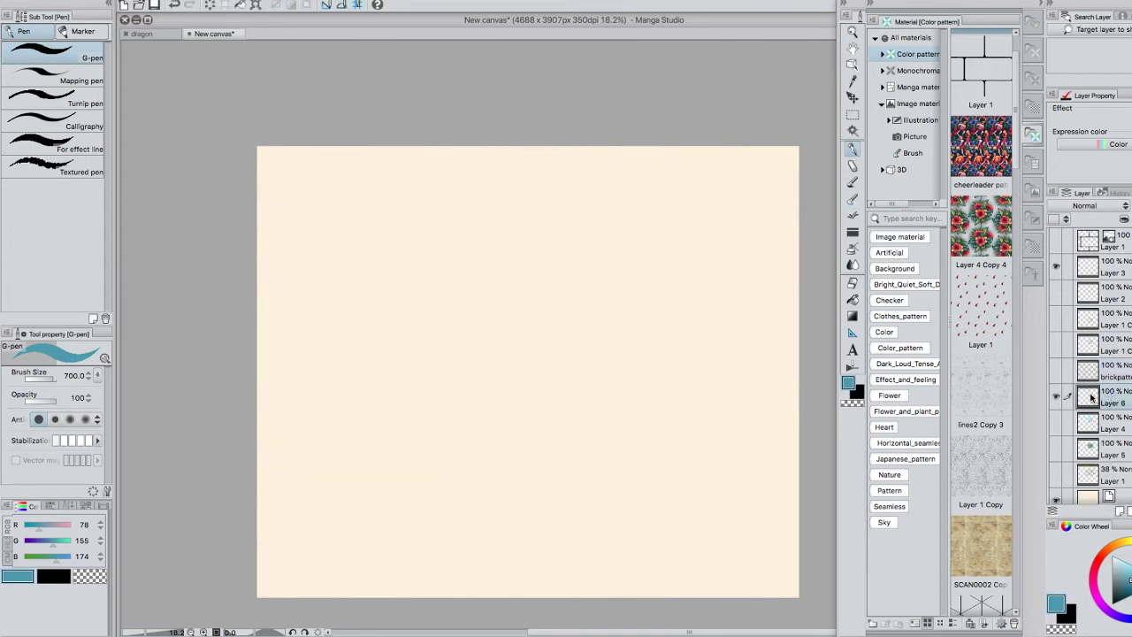
Paint a solid teal rectangle on the new layer by filling a rectangular selection with the G-pen, and clear the selection
key("m")
mouse_move(346, 227)
left_mouse_down()
mouse_move(572, 424)
mouse_move(624, 403)
mouse_move(646, 426)
left_mouse_up()
left_click(852, 149)
mouse_move(610, 232)
left_mouse_down()
mouse_move(637, 333)
mouse_move(624, 359)
mouse_move(573, 350)
mouse_move(516, 281)
mouse_move(462, 416)
mouse_move(416, 288)
mouse_move(429, 203)
mouse_move(356, 385)
mouse_move(333, 285)
mouse_move(323, 513)
left_mouse_up()
key("ctrl+d")
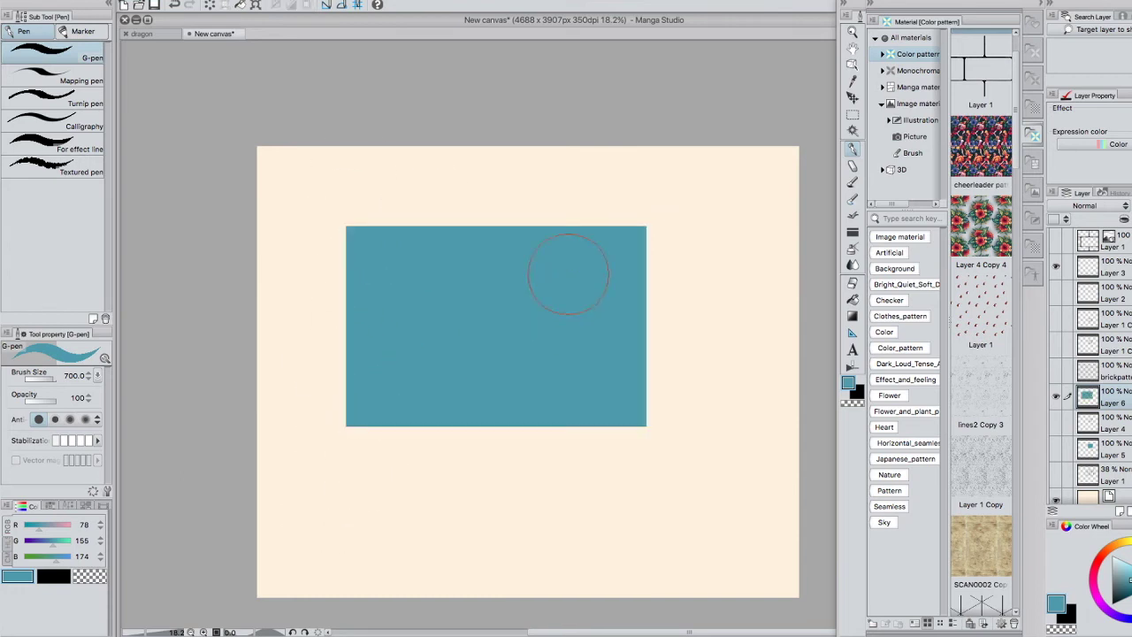
Toggle the brickpattern layer's visibility to compare the flat brick lines with the teal rectangle, leaving the layer hidden
left_click(1056, 373)
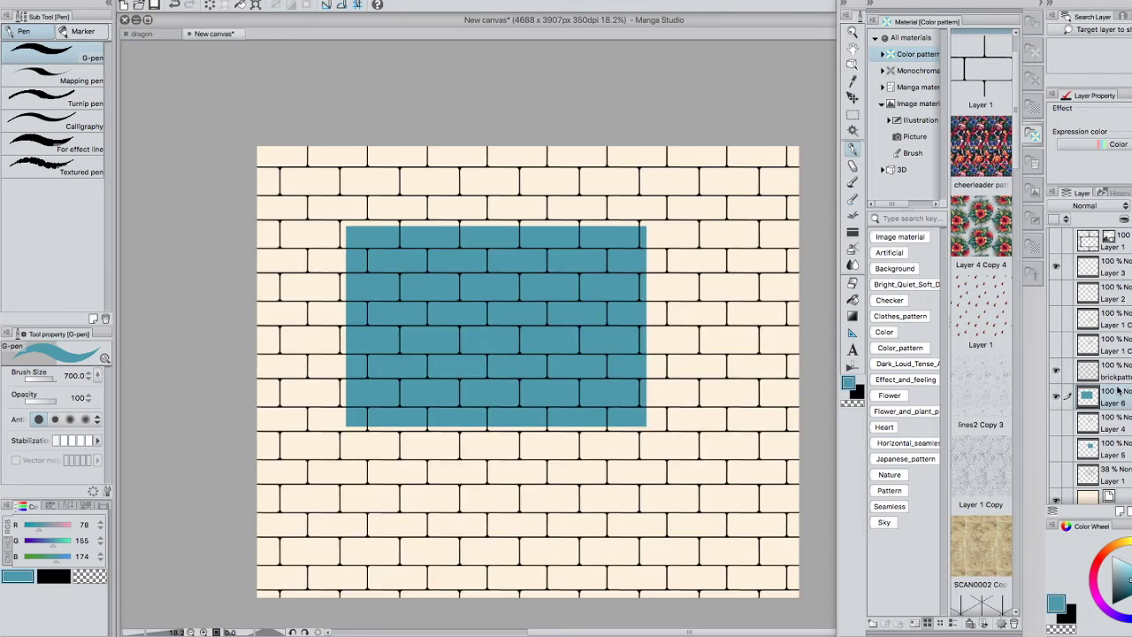
left_click(1057, 373)
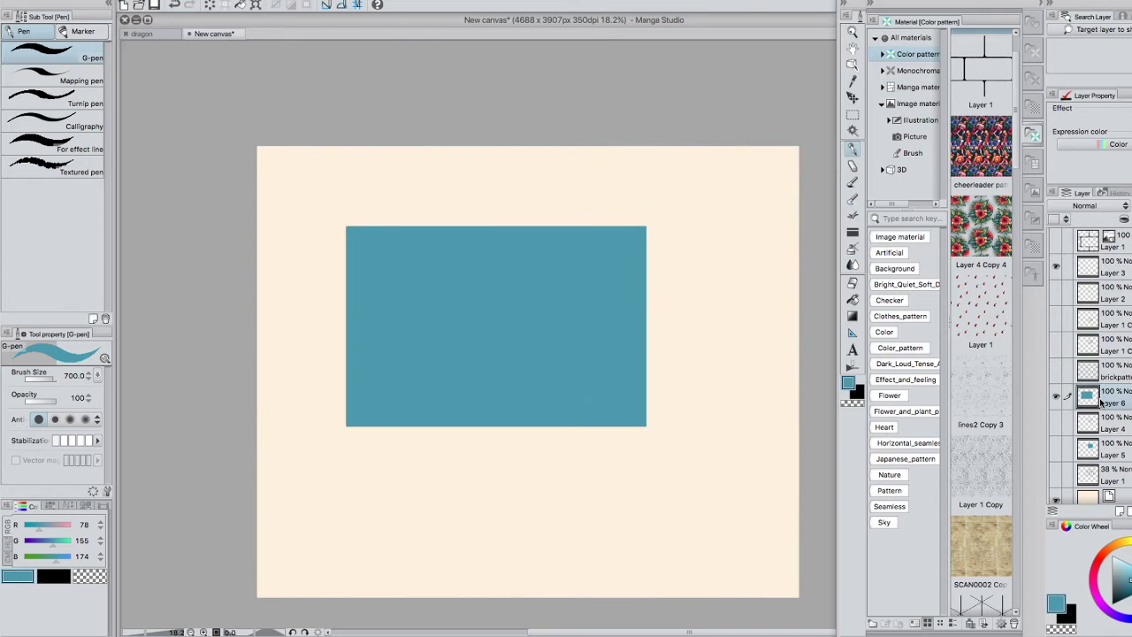
left_click(1057, 372)
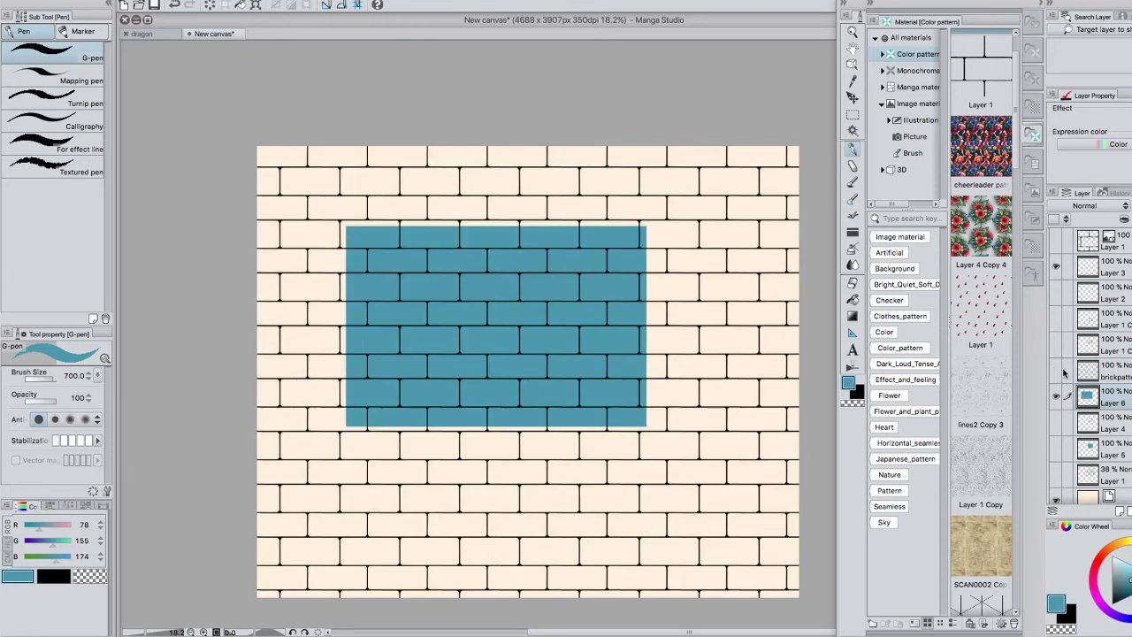
left_click(1056, 372)
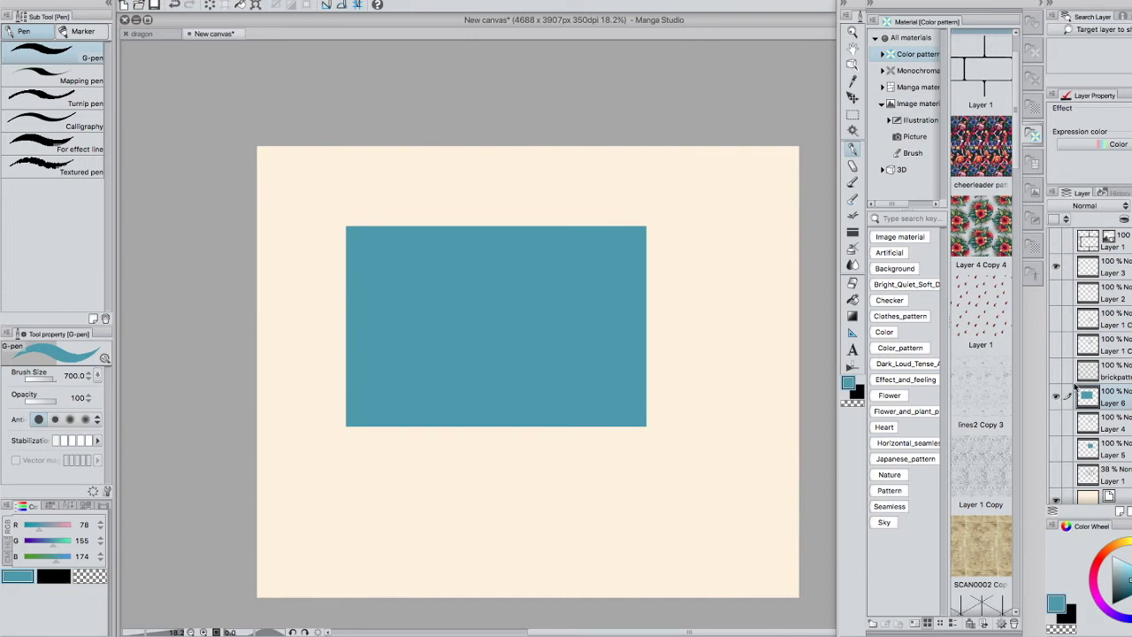
Distort the teal rectangle into a wall in perspective by moving its two right corners inward, and apply the transformation
key("super+t")
left_click_drag(648, 228, 617, 264)
left_click_drag(645, 425, 602, 405)
left_click_drag(617, 265, 584, 269)
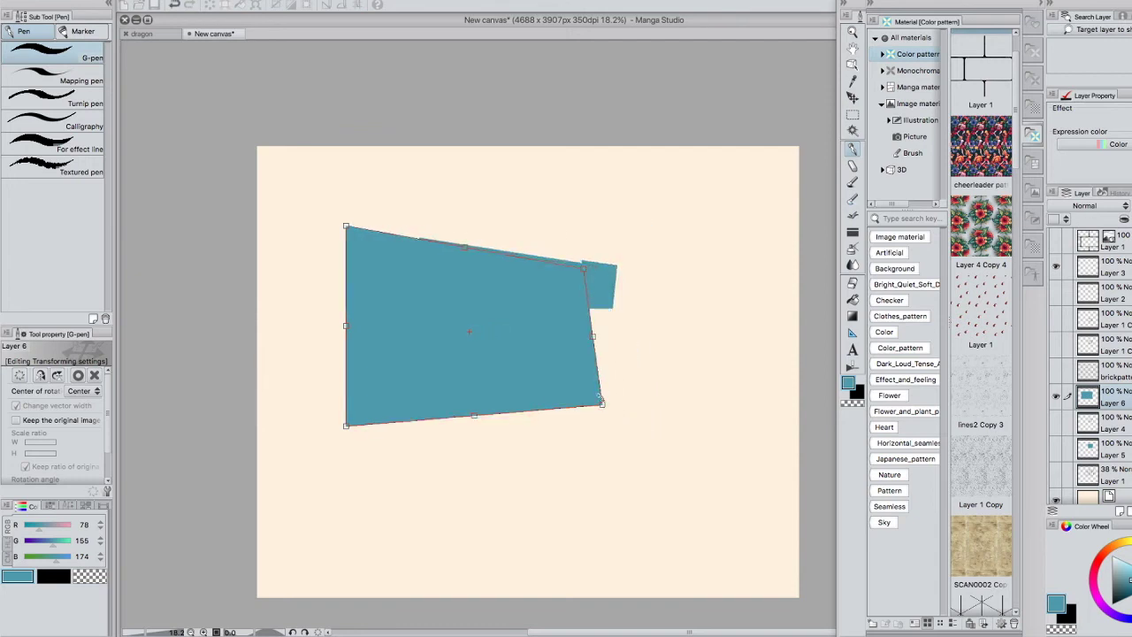
left_click_drag(602, 404, 579, 403)
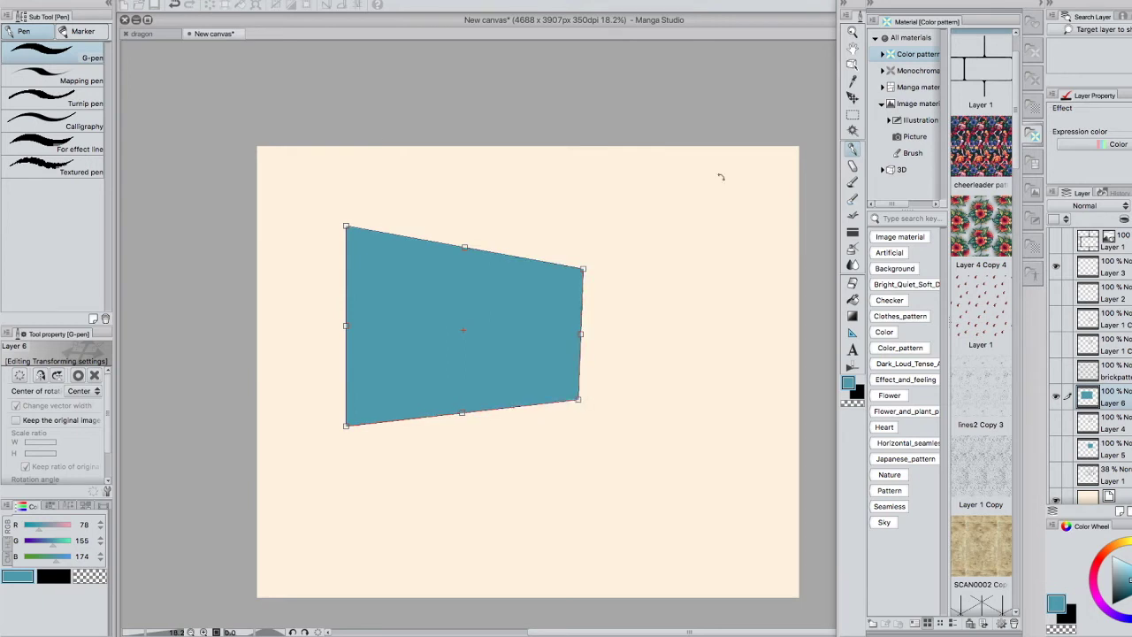
left_click(853, 148)
left_click(671, 250)
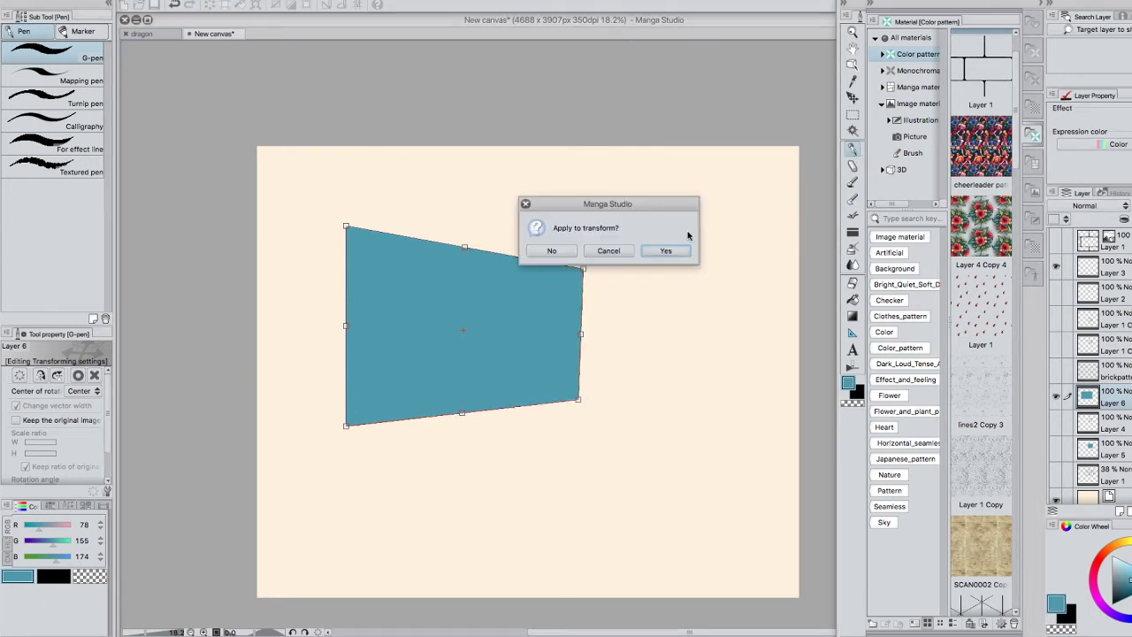
key("Return")
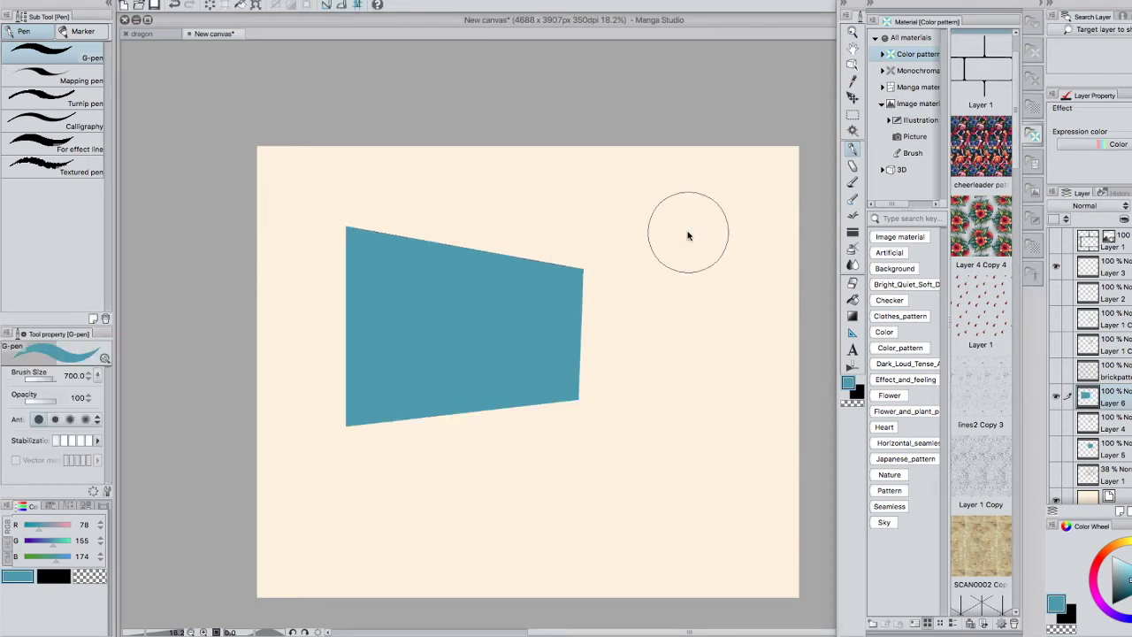
Show and activate the brickpattern layer, and select a rectangular area of bricks starting at the teal wall's upper-left corner and matching its height
left_click(1056, 371)
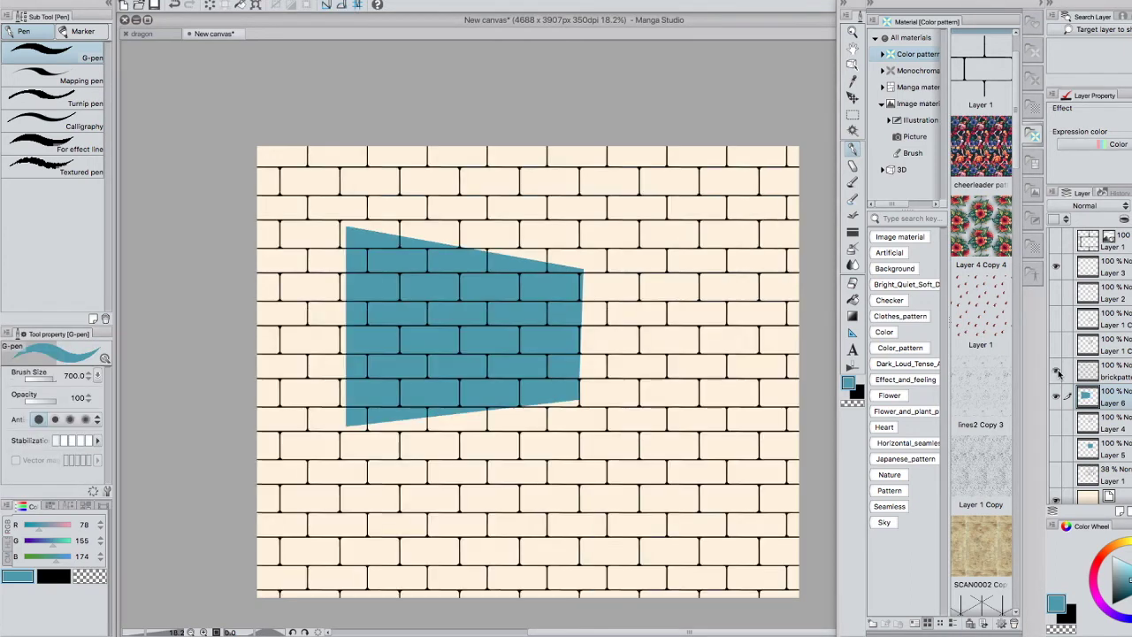
left_click(1112, 377)
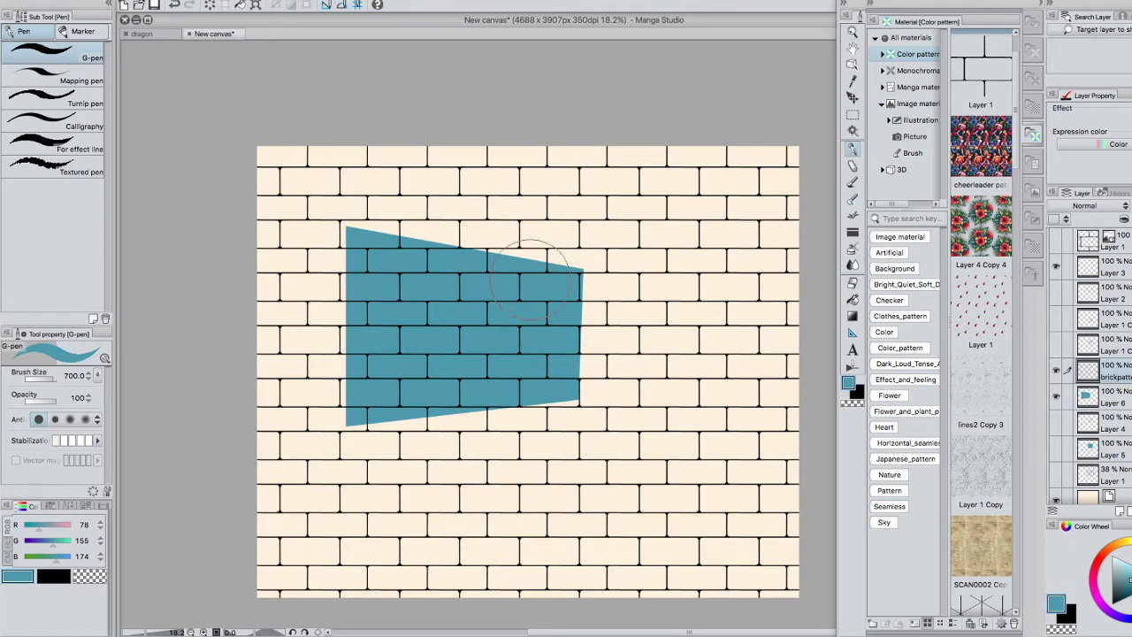
left_click(857, 113)
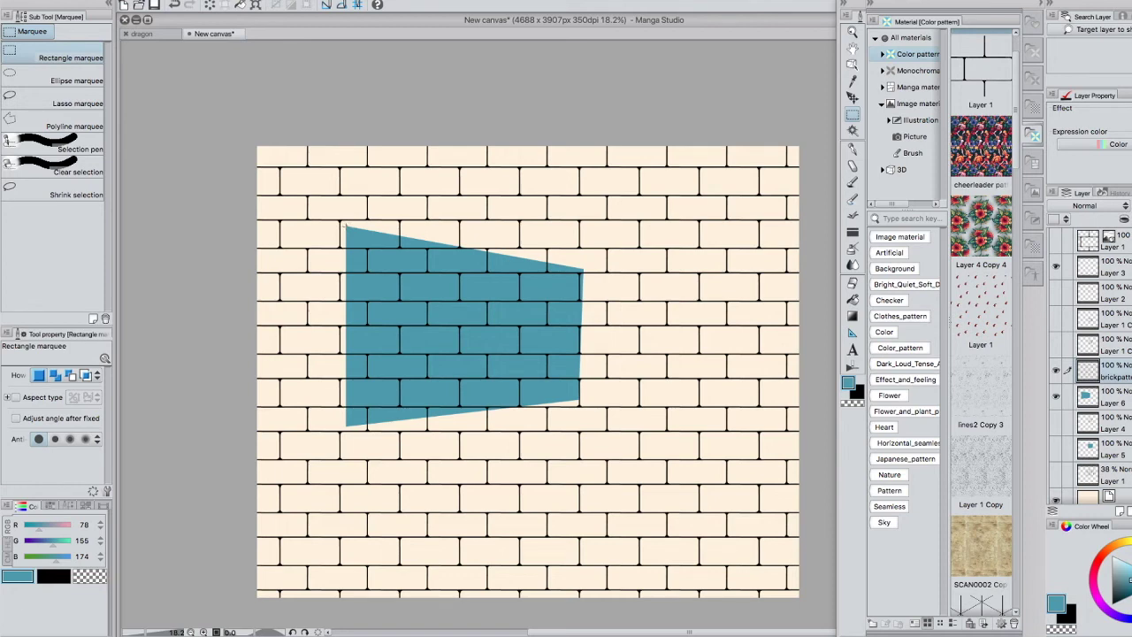
left_click_drag(346, 228, 629, 428)
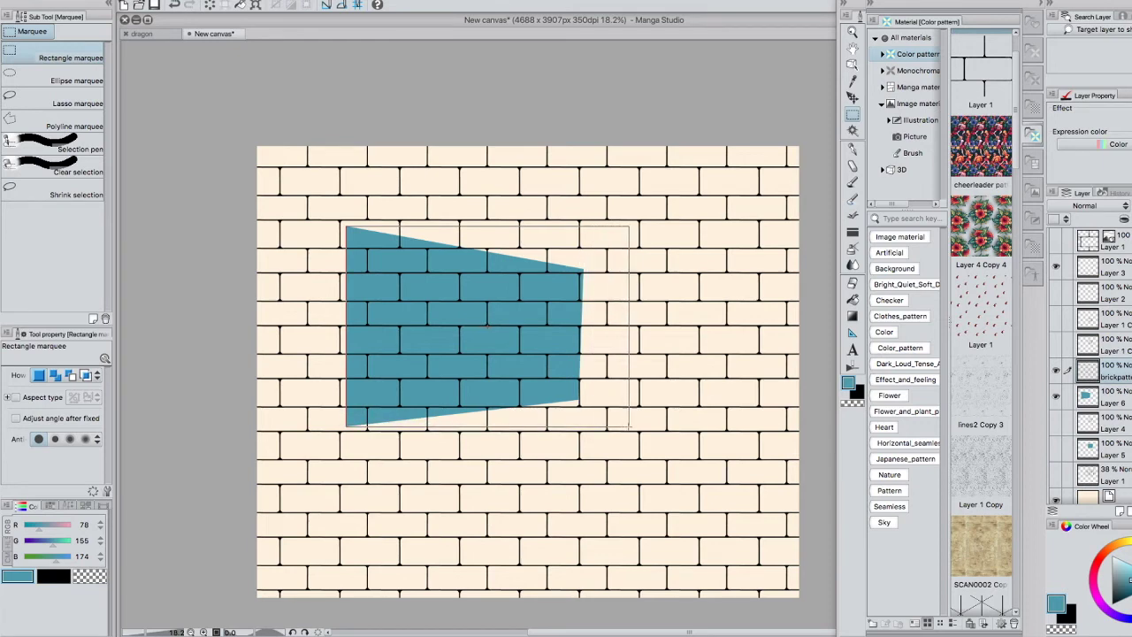
mouse_move(629, 427)
left_mouse_down()
mouse_move(501, 408)
mouse_move(358, 288)
mouse_move(348, 241)
mouse_move(362, 423)
mouse_move(352, 426)
mouse_move(615, 418)
mouse_move(618, 430)
mouse_move(579, 424)
mouse_move(631, 430)
left_mouse_up()
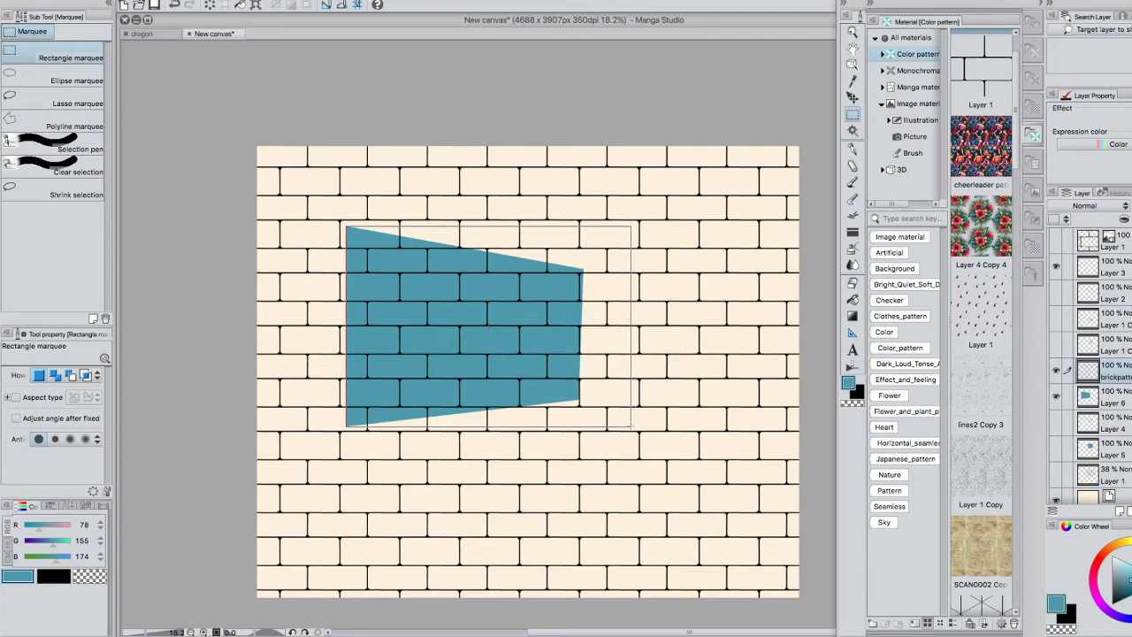
left_click_drag(631, 428, 630, 427)
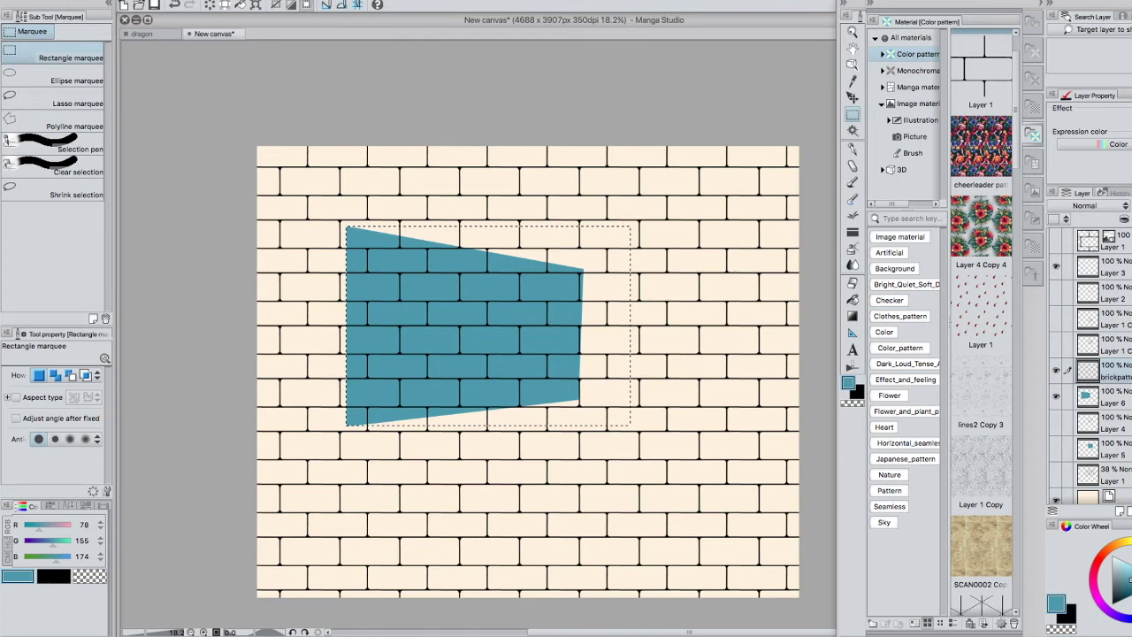
Free Transform the selected bricks so their right corners match those of the teal wall, and apply the transformation
left_click(141, 1)
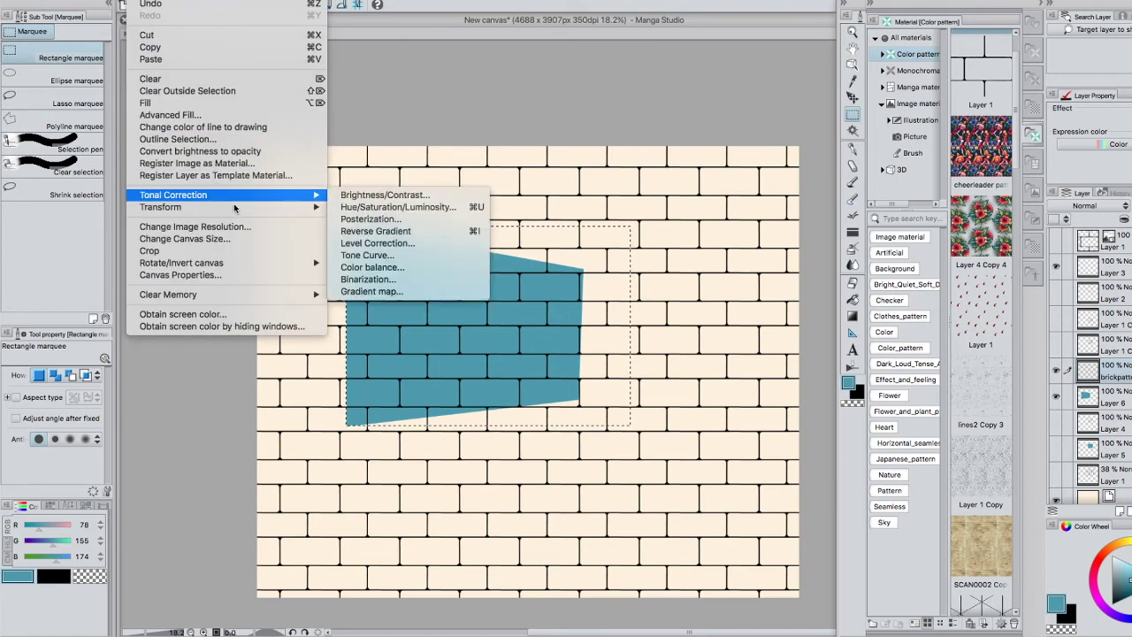
mouse_move(246, 211)
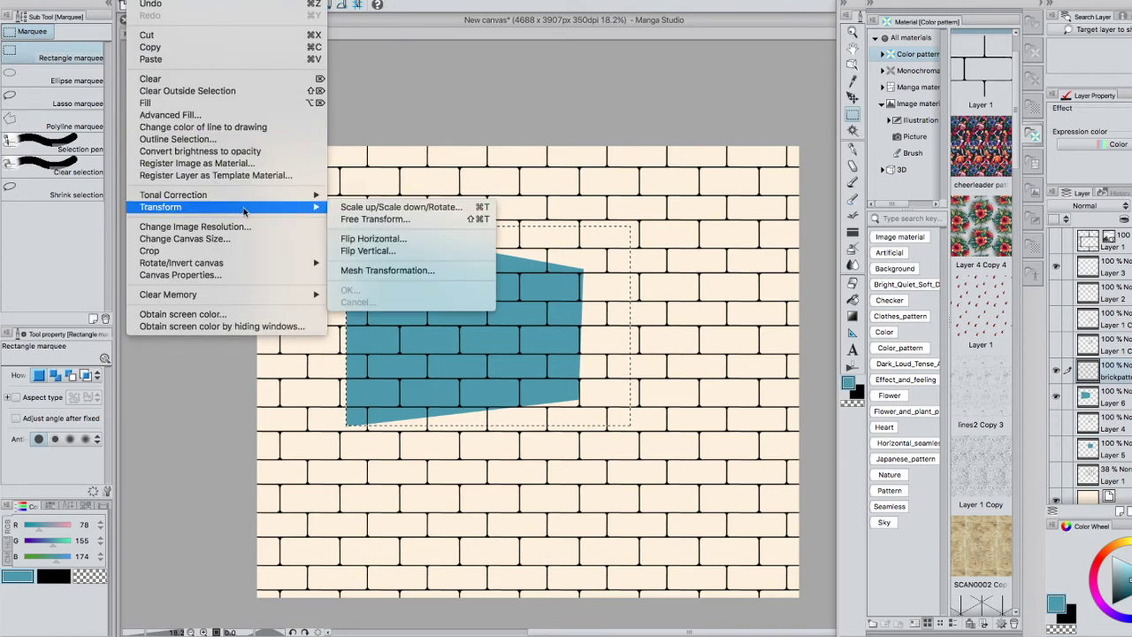
left_click(396, 223)
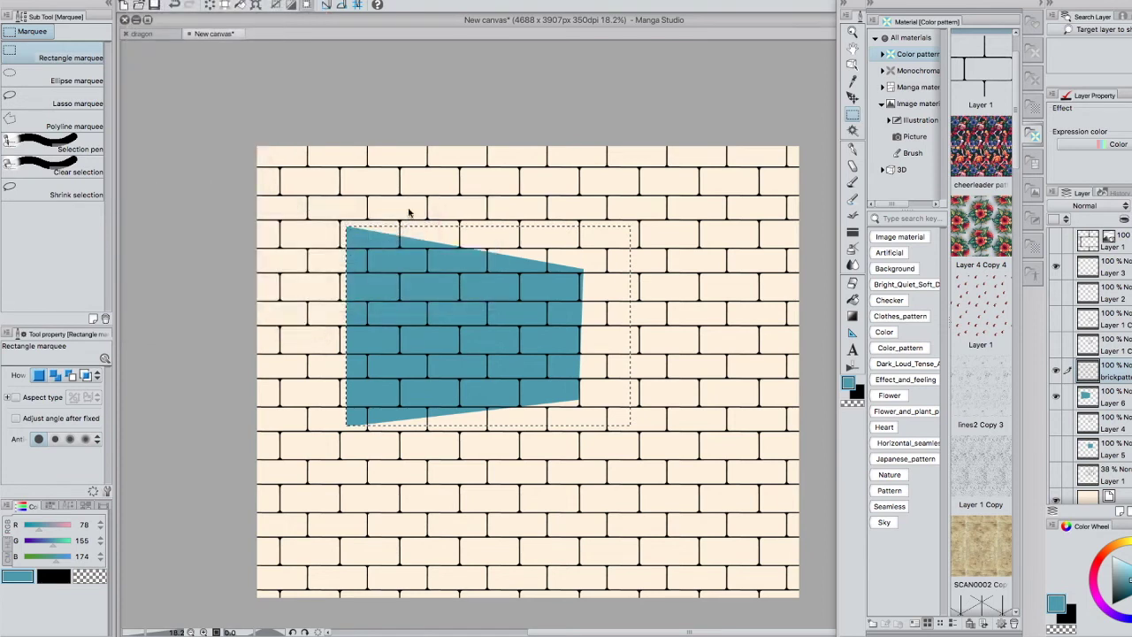
left_click_drag(631, 226, 584, 268)
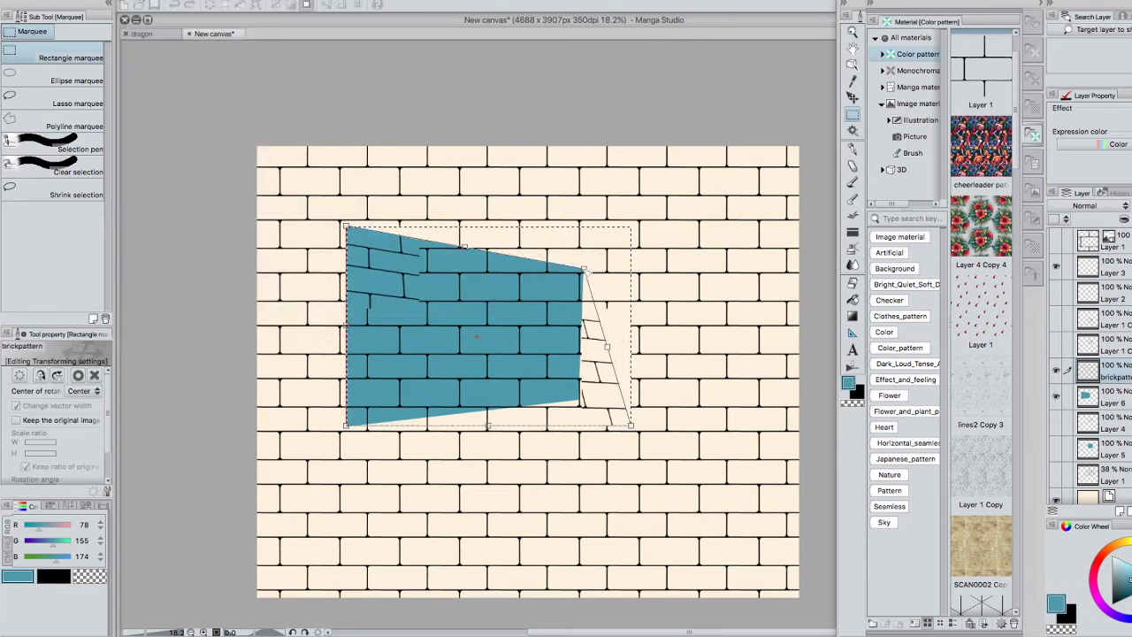
left_click_drag(632, 427, 581, 402)
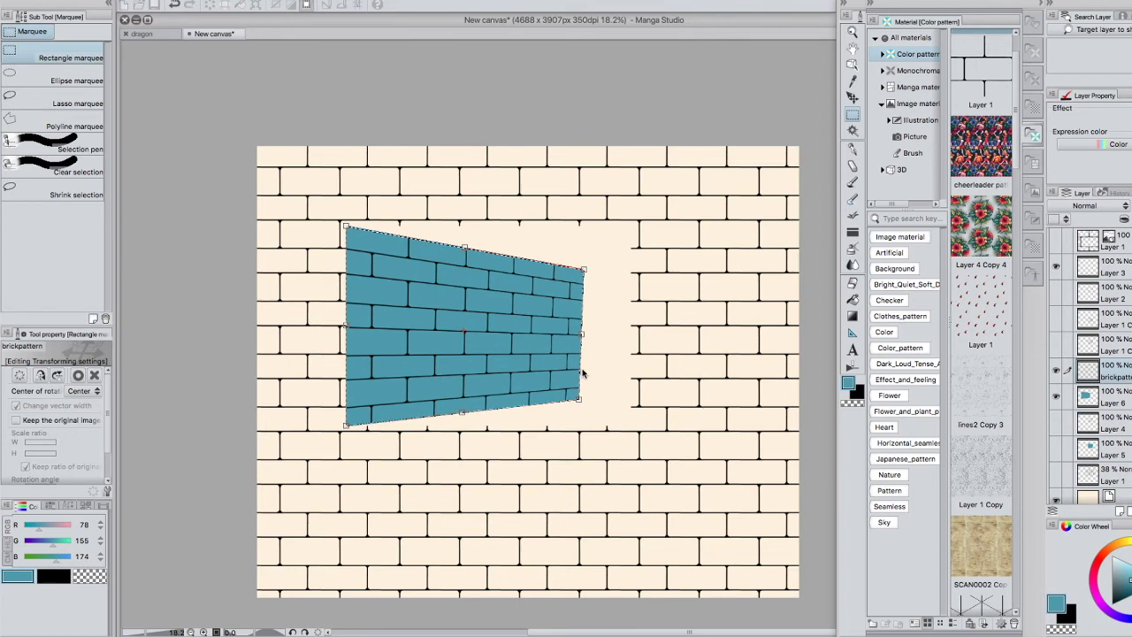
left_click(1126, 421)
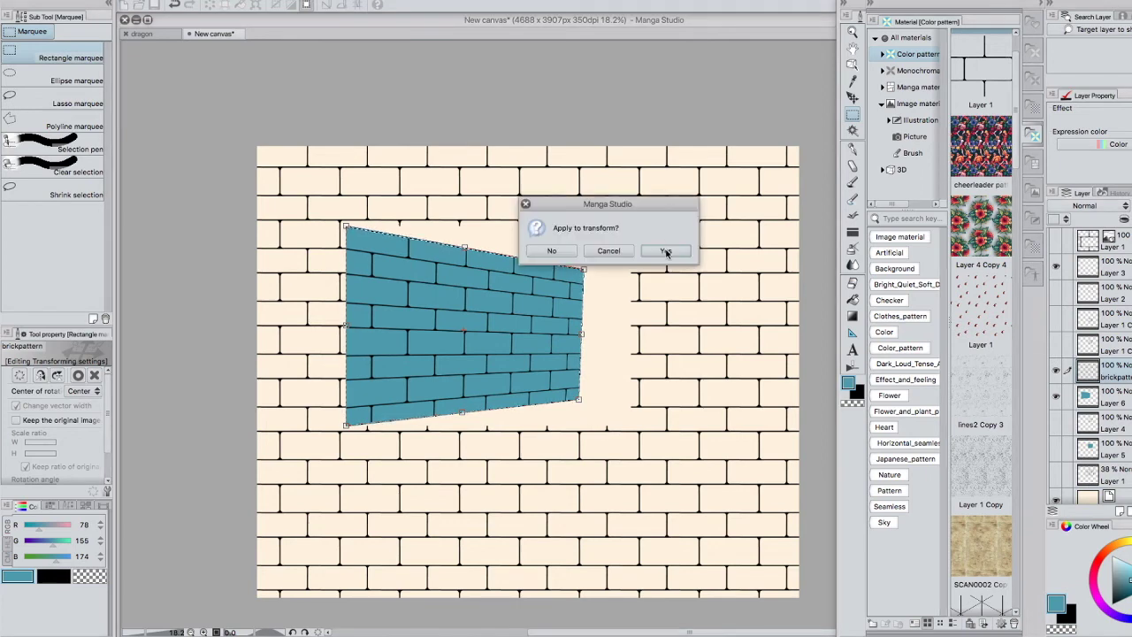
left_click(667, 252)
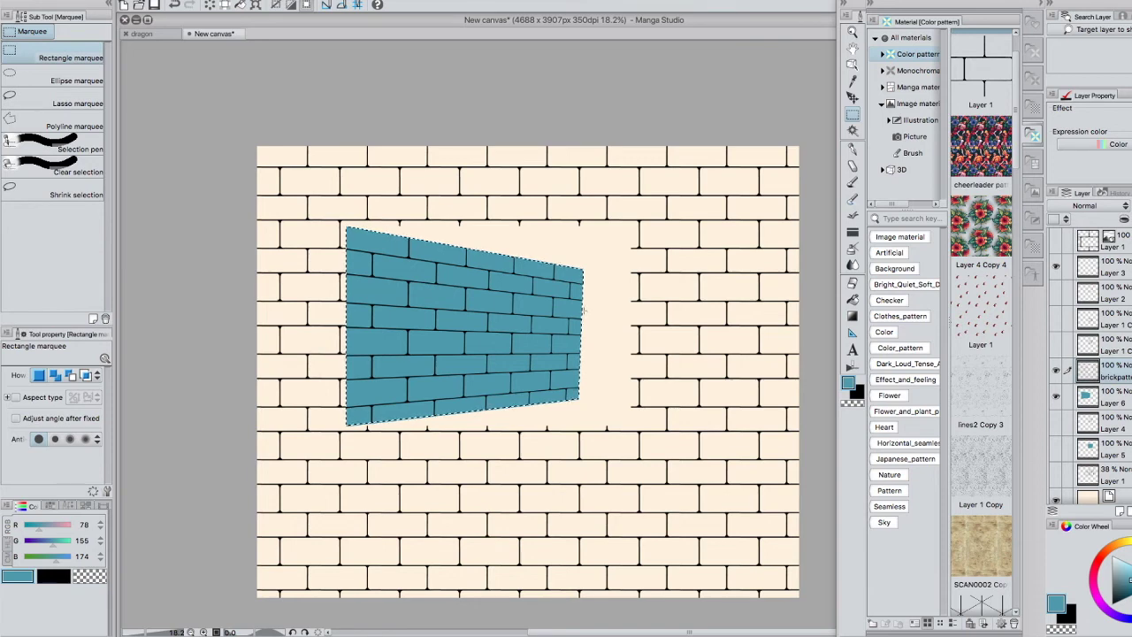
Invert the selection, delete the brick lines outside the teal wall, and deselect
left_click(211, 0)
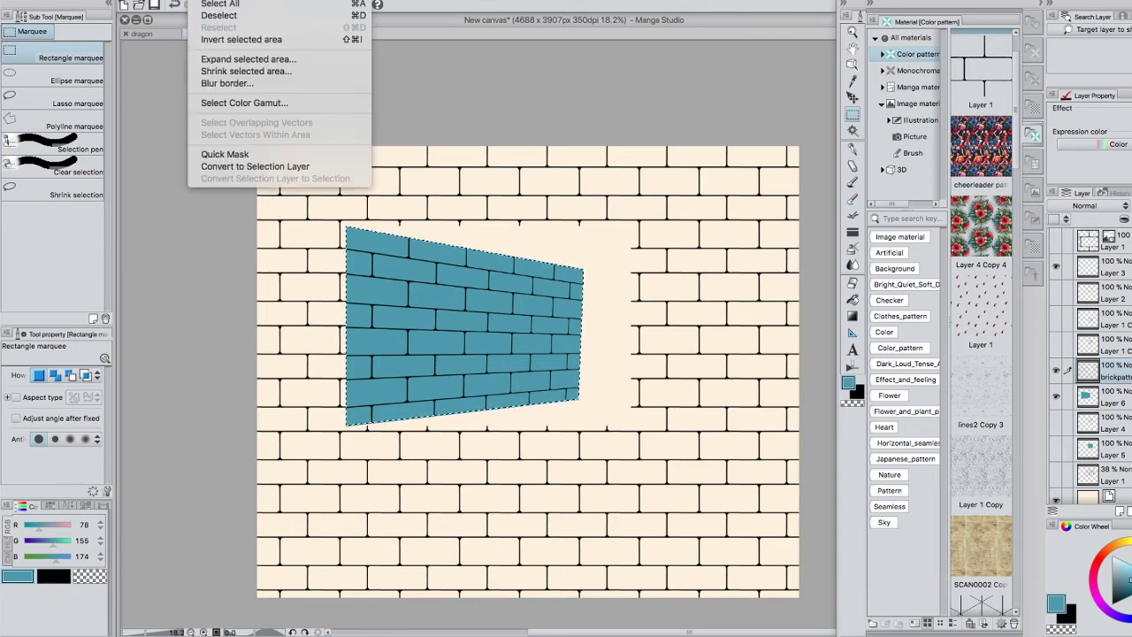
left_click(242, 41)
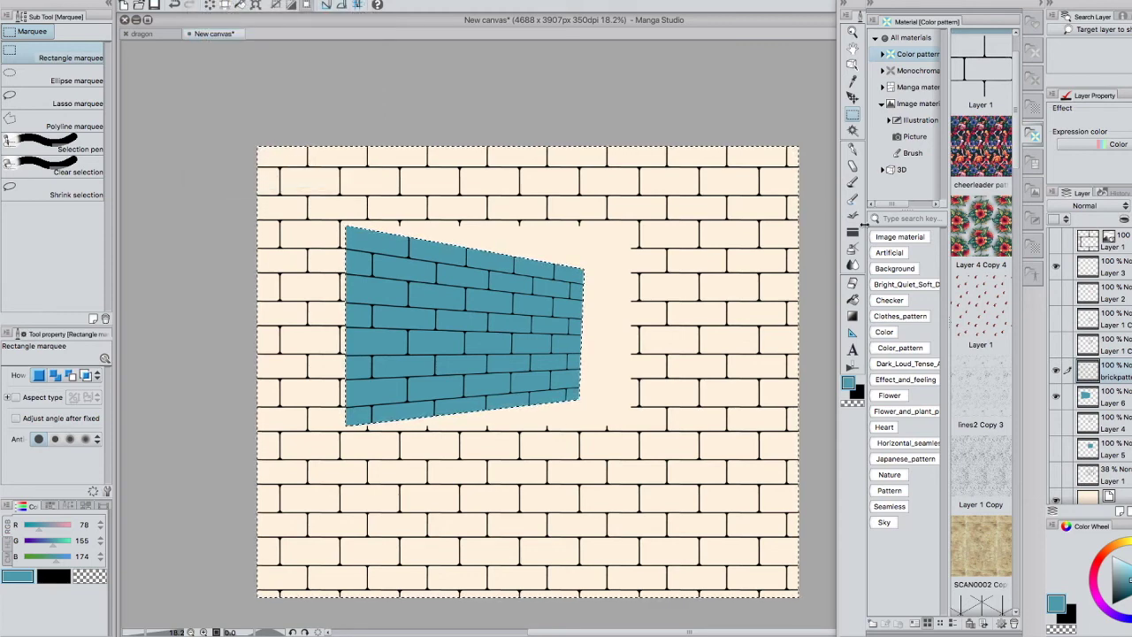
key("Delete")
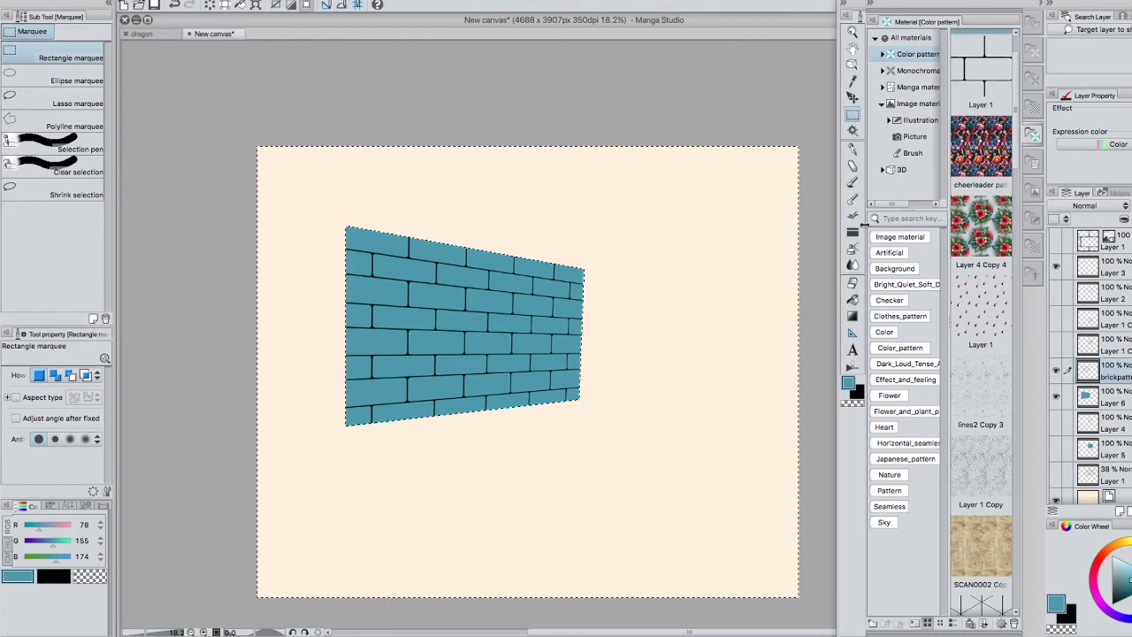
left_click_drag(804, 387, 779, 396)
key("super+d")
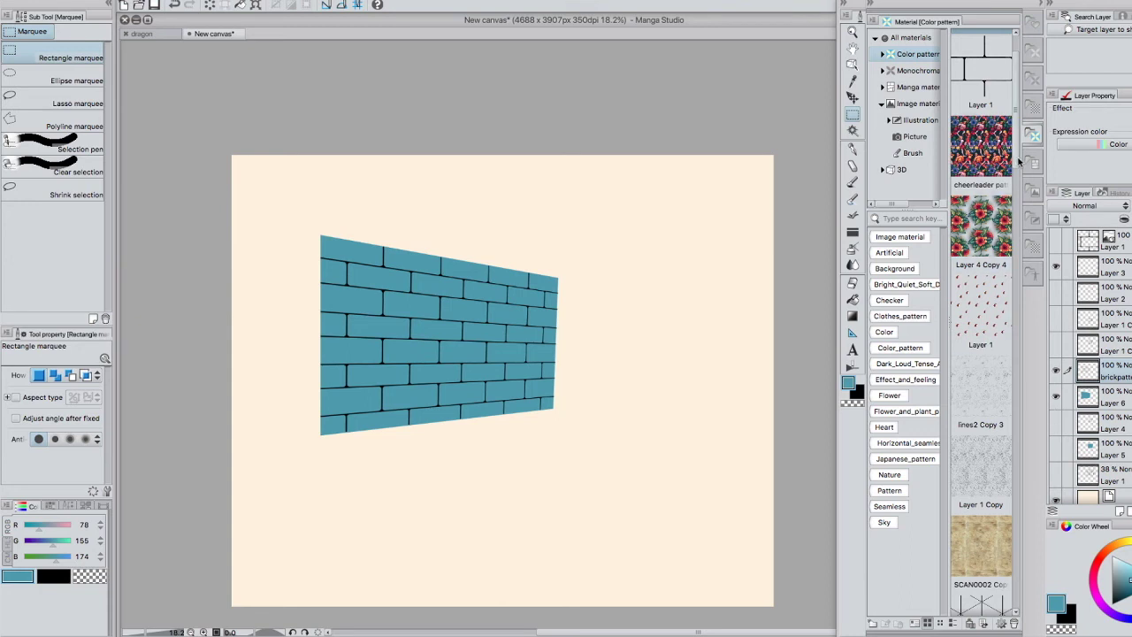
Try the brainspatternpink material on the canvas scaled to about 74 percent, and undo its placement
left_click_drag(1016, 116, 1014, 192)
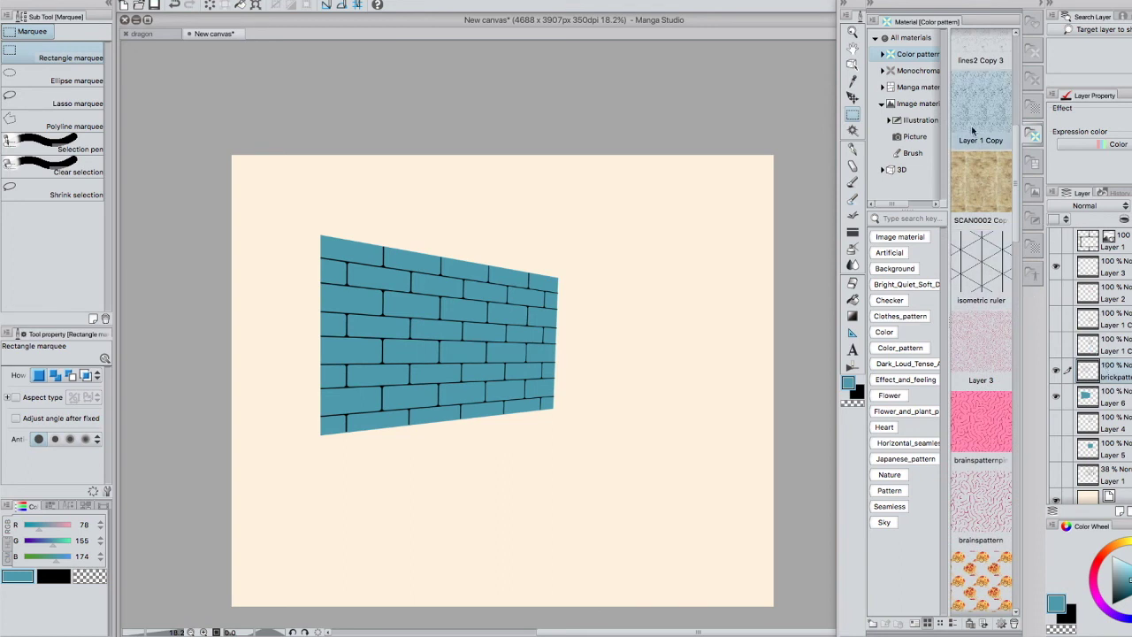
left_click_drag(1016, 183, 1014, 197)
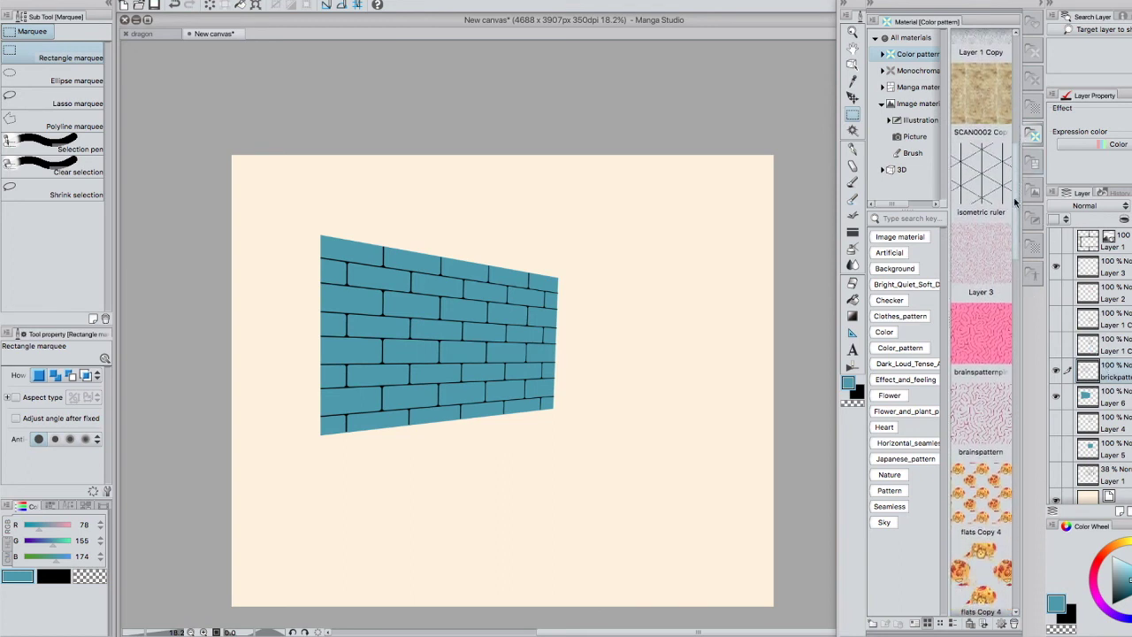
left_click(1007, 329)
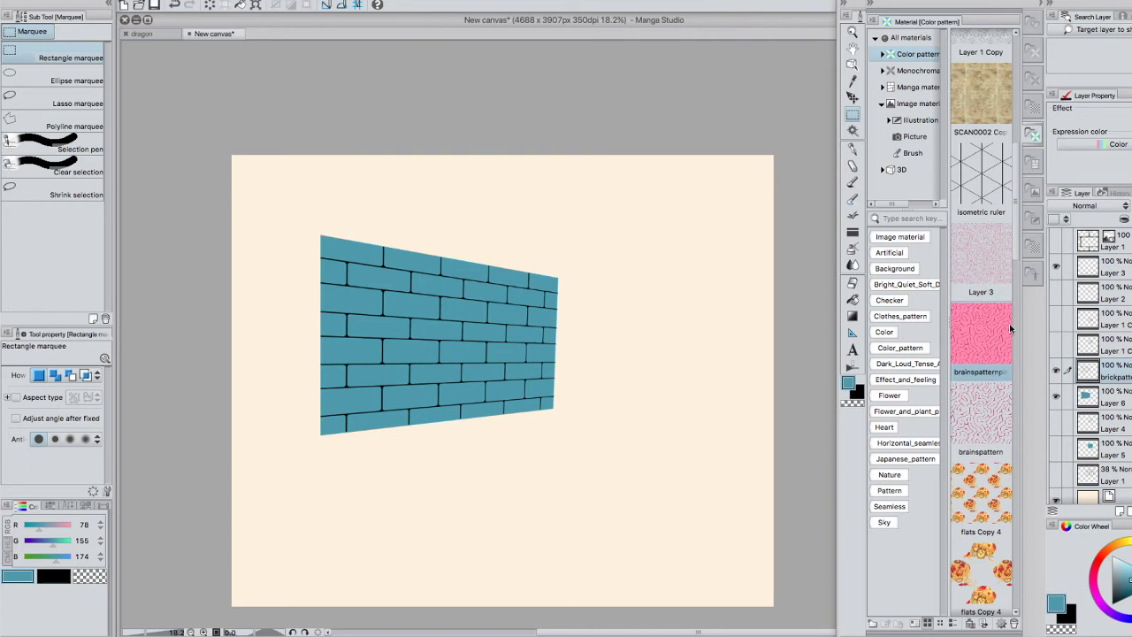
left_click_drag(990, 337, 632, 380)
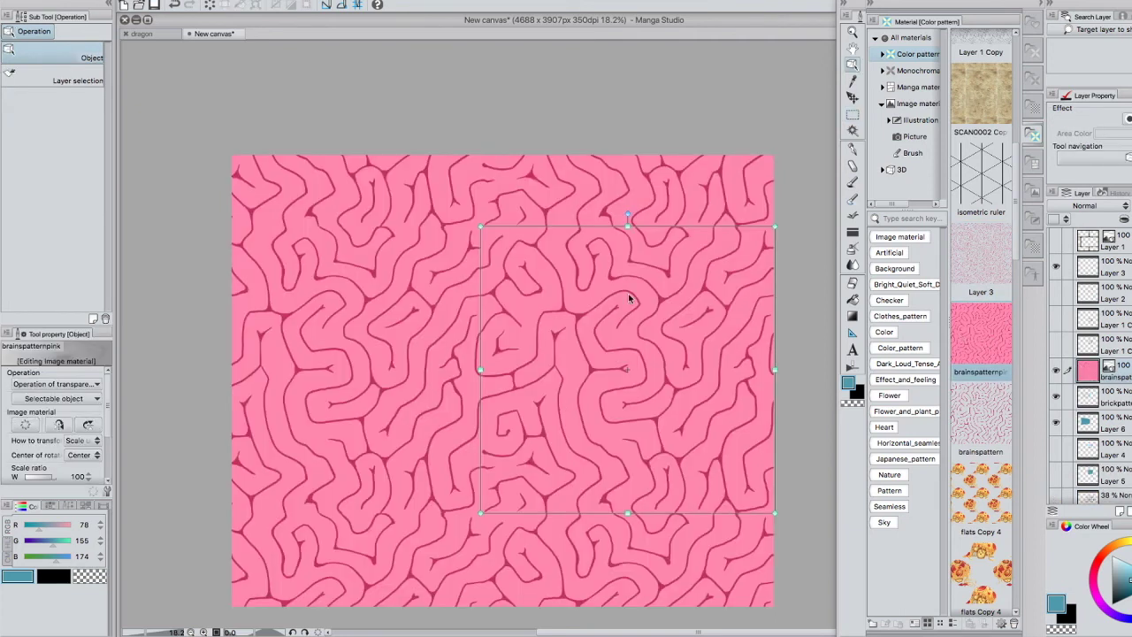
left_click_drag(742, 243, 709, 285)
left_click_drag(1016, 255, 1017, 283)
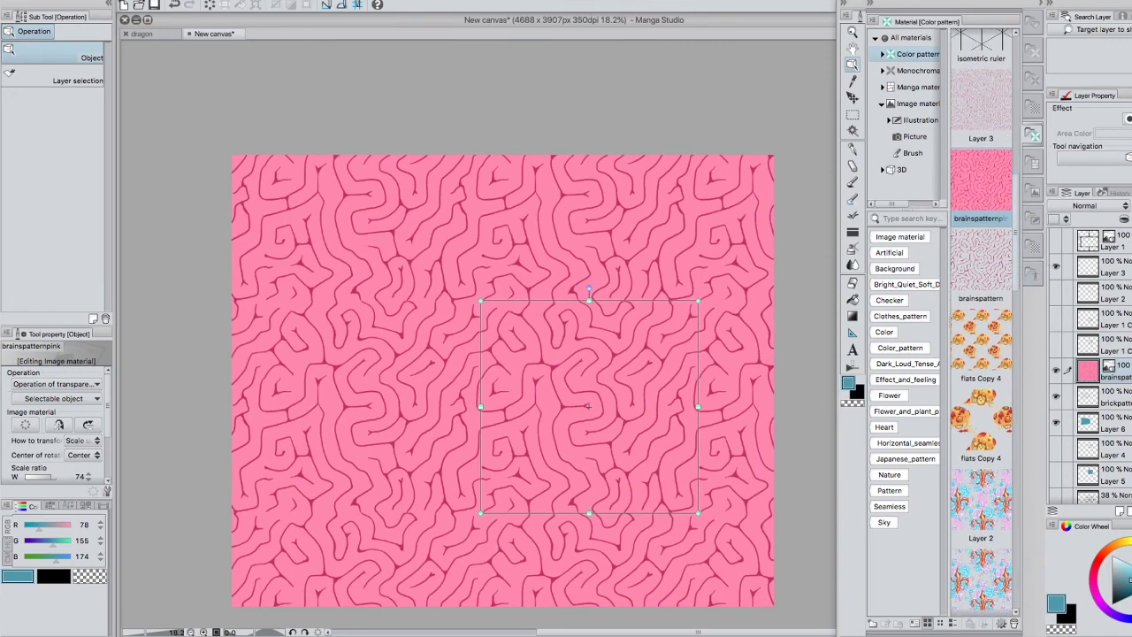
key("ctrl+z")
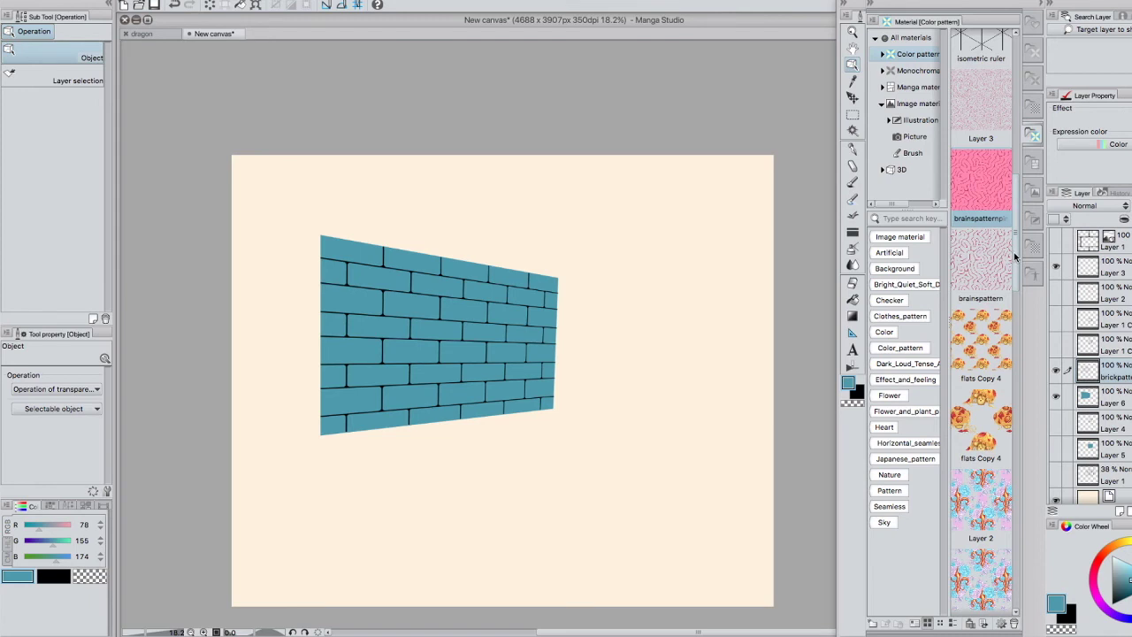
Try the flats Copy 4 mushroom material on the canvas, scaled to about 24 percent with its tile moved over the teal wall
scroll(982, 310, "down", 5)
left_click_drag(992, 312, 586, 384)
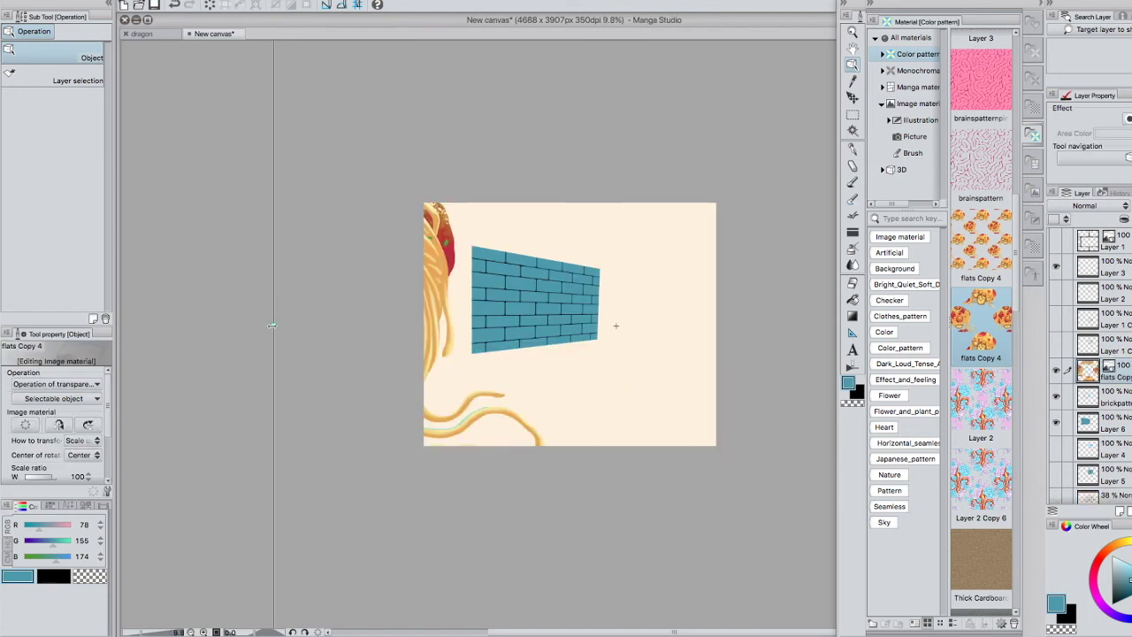
left_click_drag(272, 325, 762, 342)
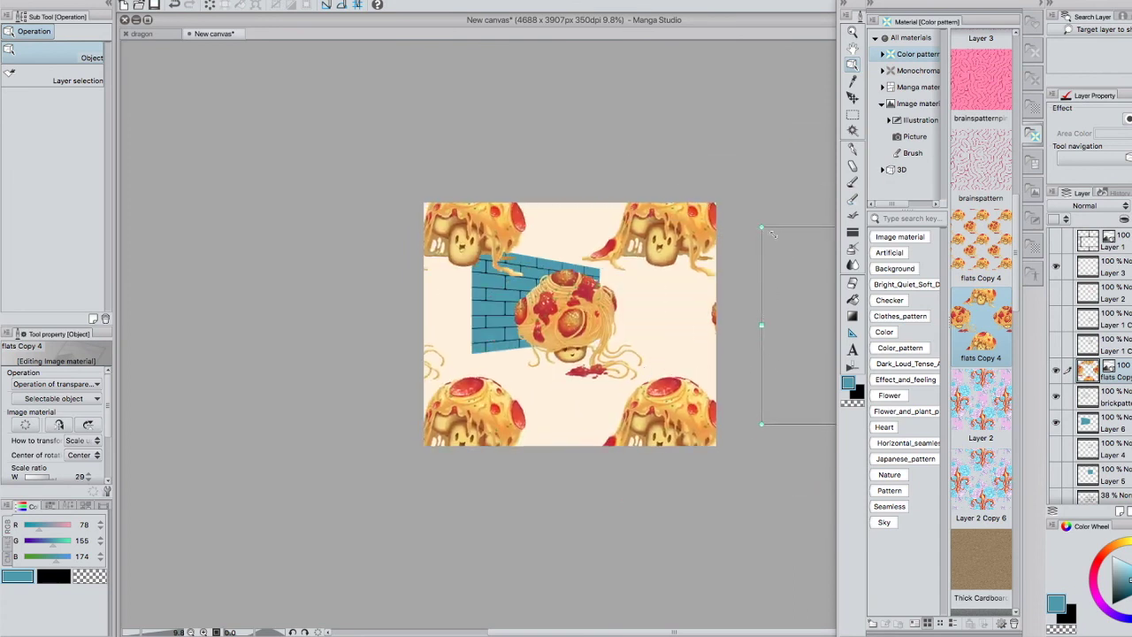
left_click_drag(773, 233, 805, 265)
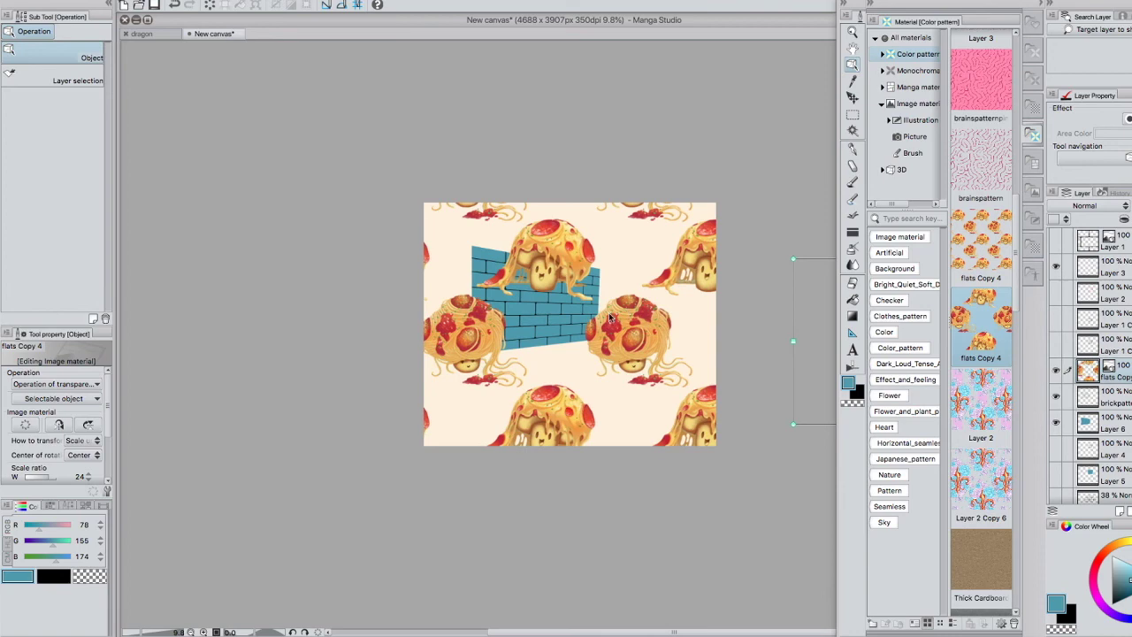
left_click_drag(722, 341, 556, 348)
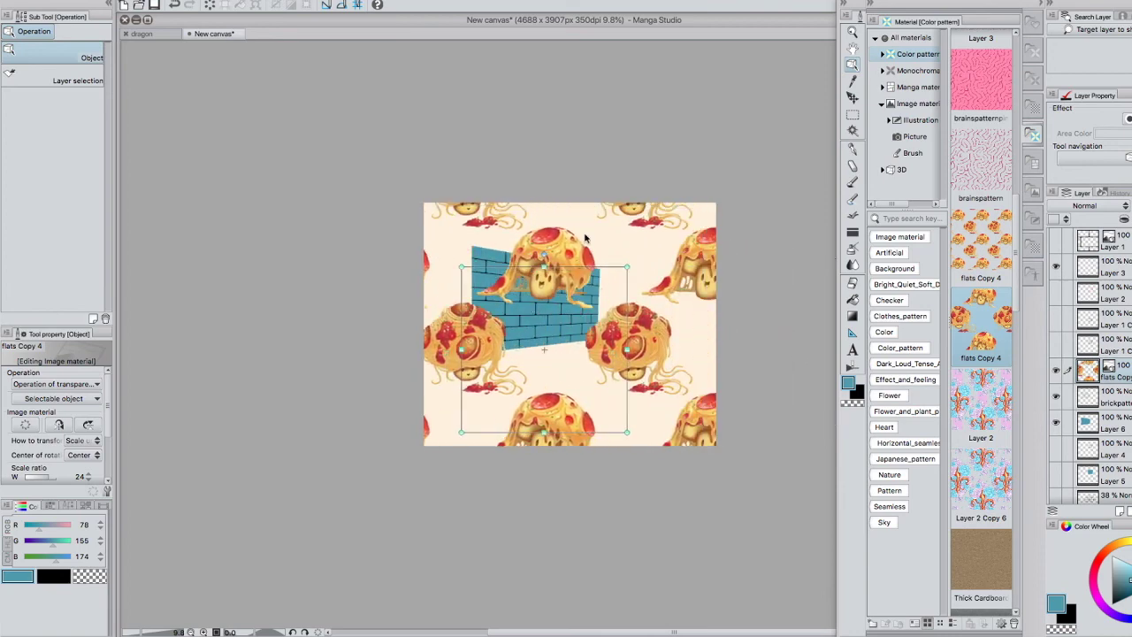
scroll(588, 256, "up", 3)
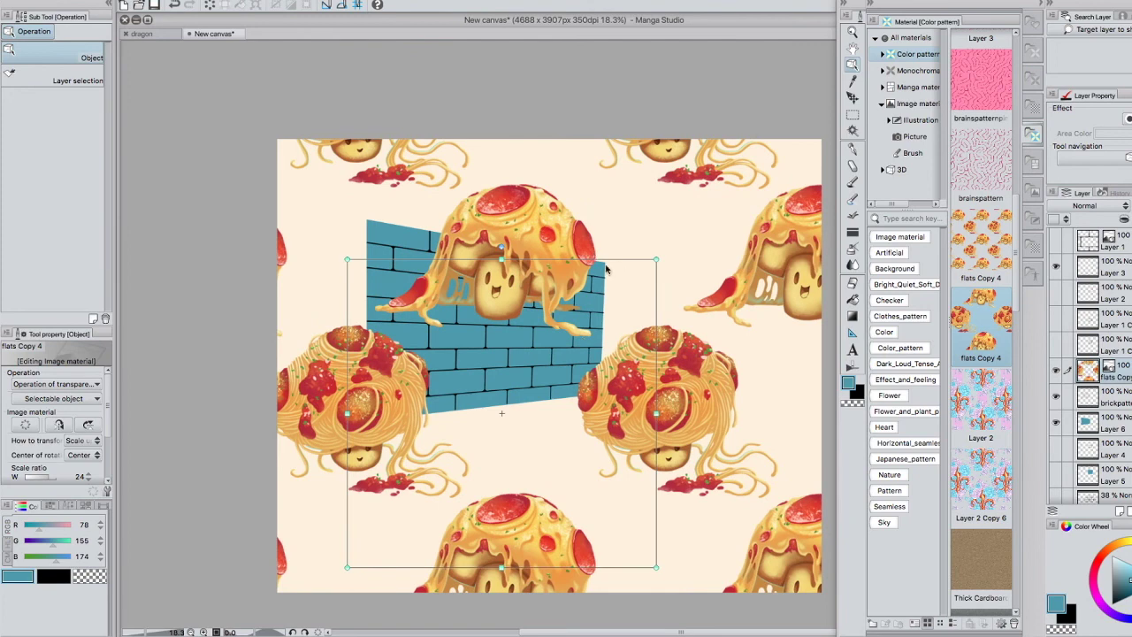
Try the Layer 2 rose and fleur-de-lis material on the canvas, scaled to about 45 percent, and undo its placement
left_click_drag(614, 263, 622, 226)
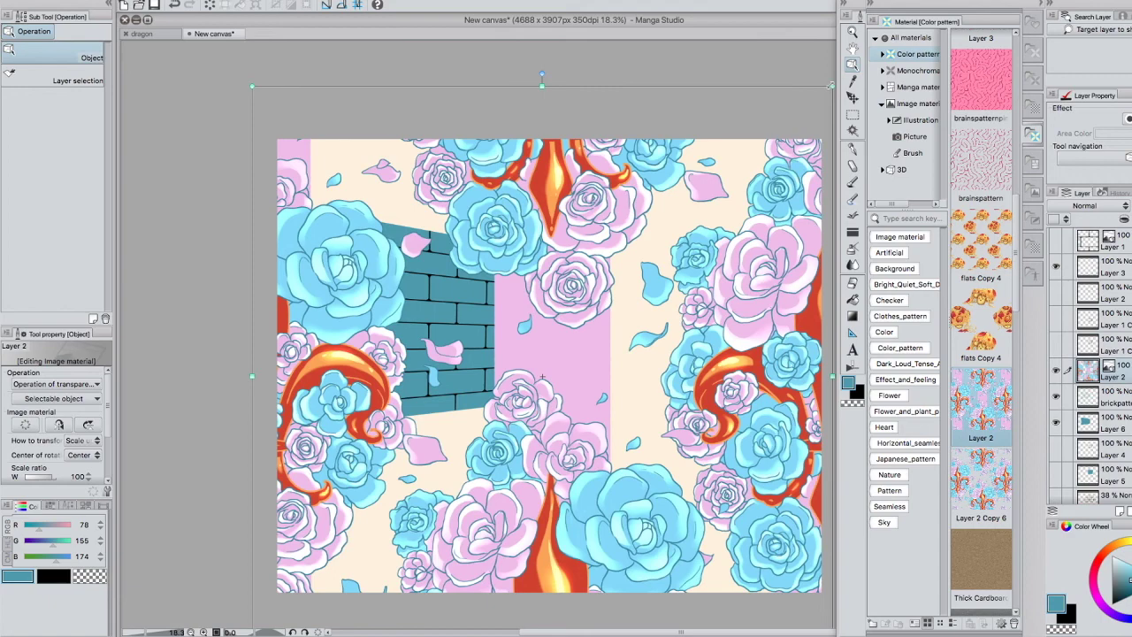
left_click_drag(832, 86, 515, 405)
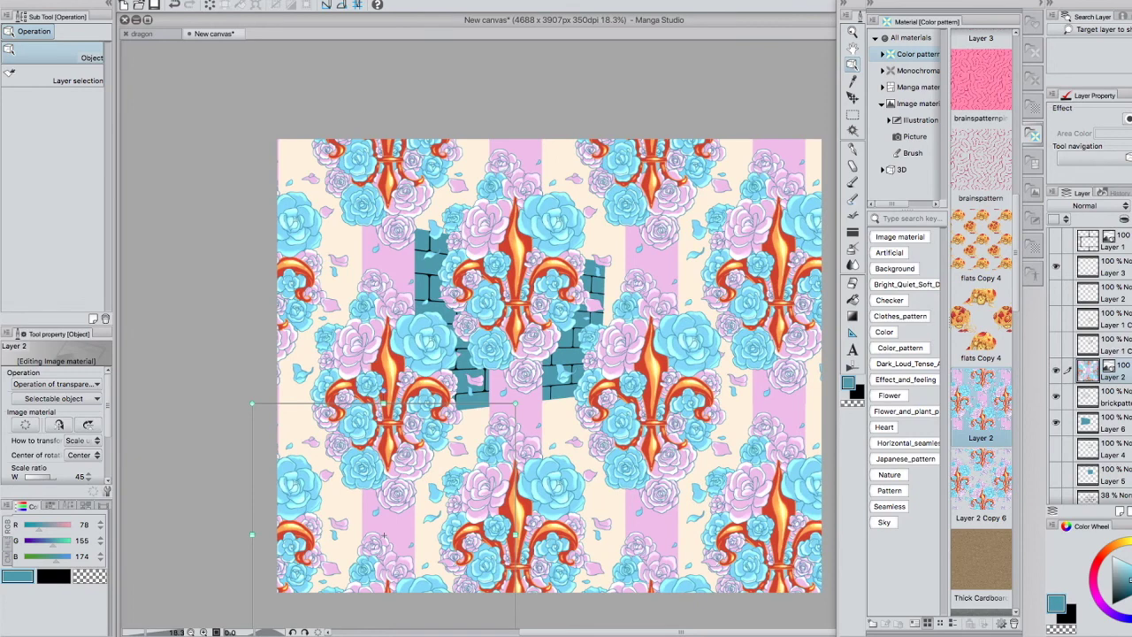
left_click(1027, 276)
Place the Layer 7 fish material on the canvas, then scale its tile to about 75 percent, reposition it and shrink it further
left_click_drag(1015, 277, 1014, 370)
left_click(987, 380)
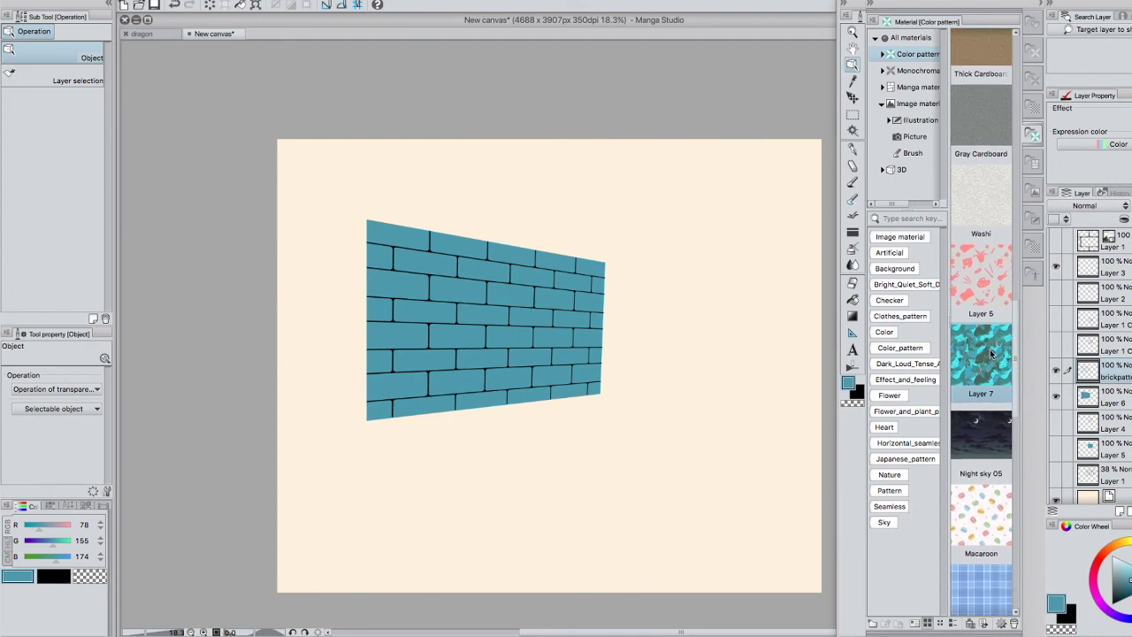
left_click_drag(991, 358, 553, 396)
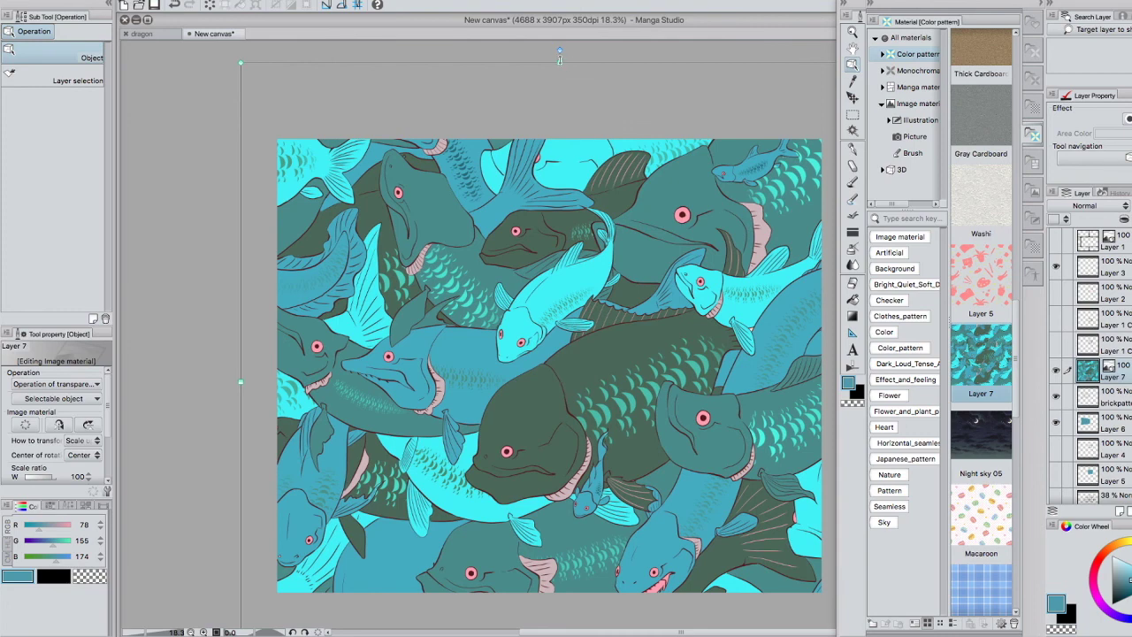
left_click_drag(556, 121, 548, 221)
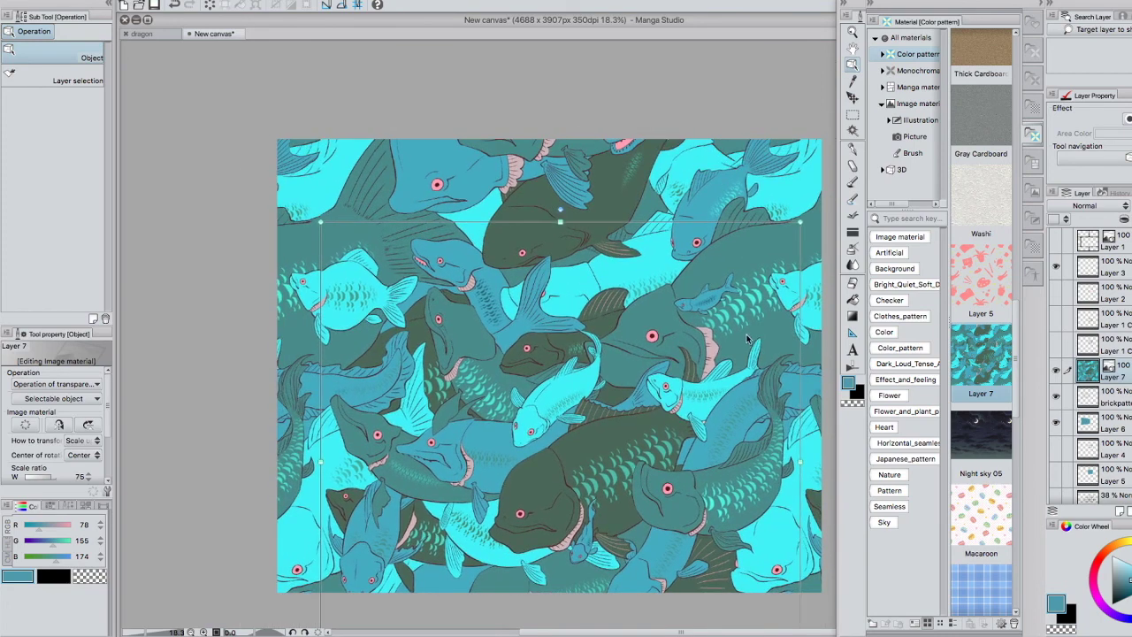
left_click_drag(751, 341, 749, 313)
left_click_drag(787, 198, 575, 458)
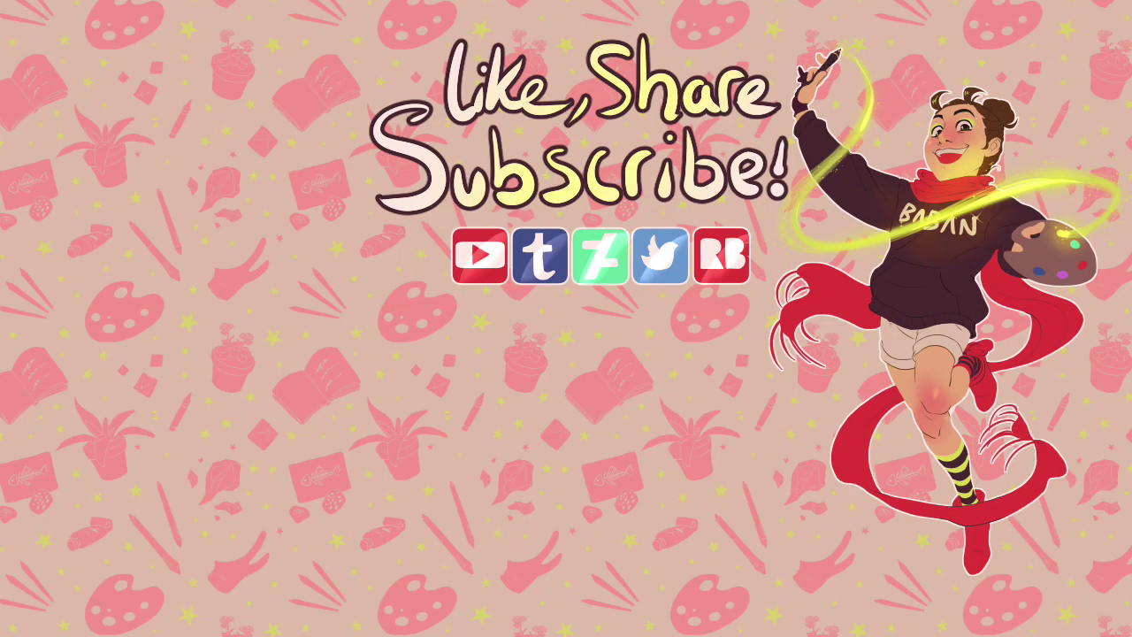